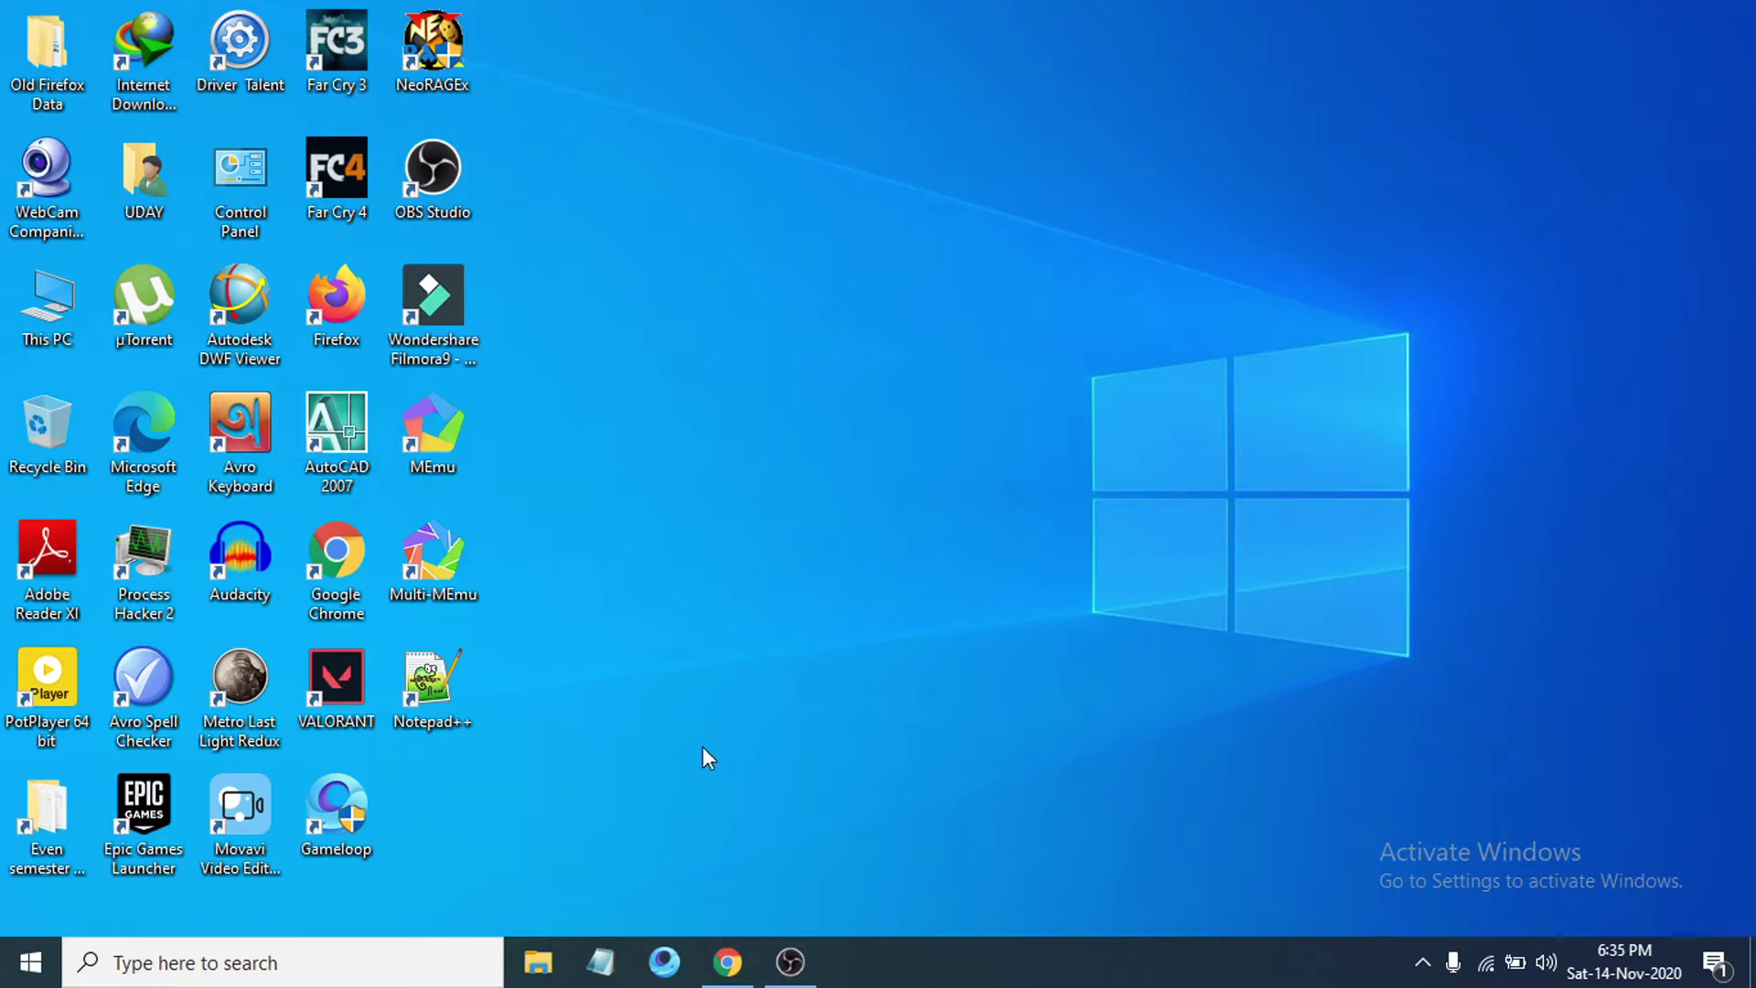
Step: Restore the Chrome window with the Google search results for 'bluestacks'
click(727, 962)
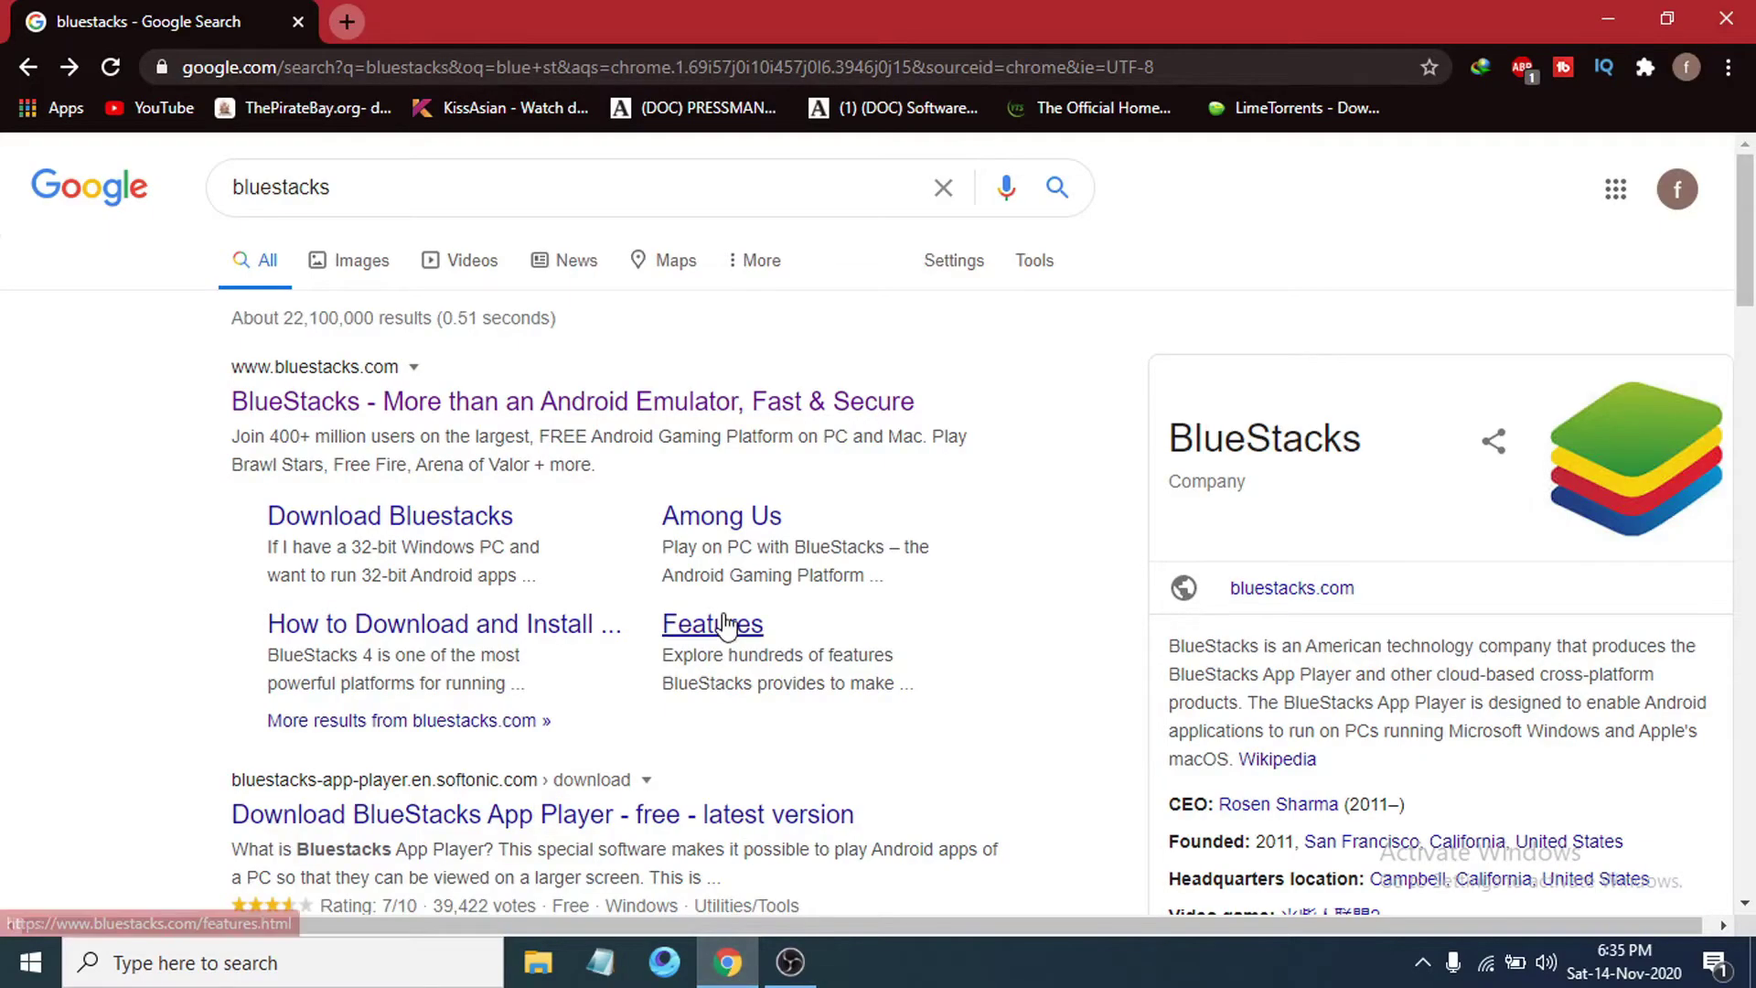
drag(351, 188, 207, 184)
click(372, 196)
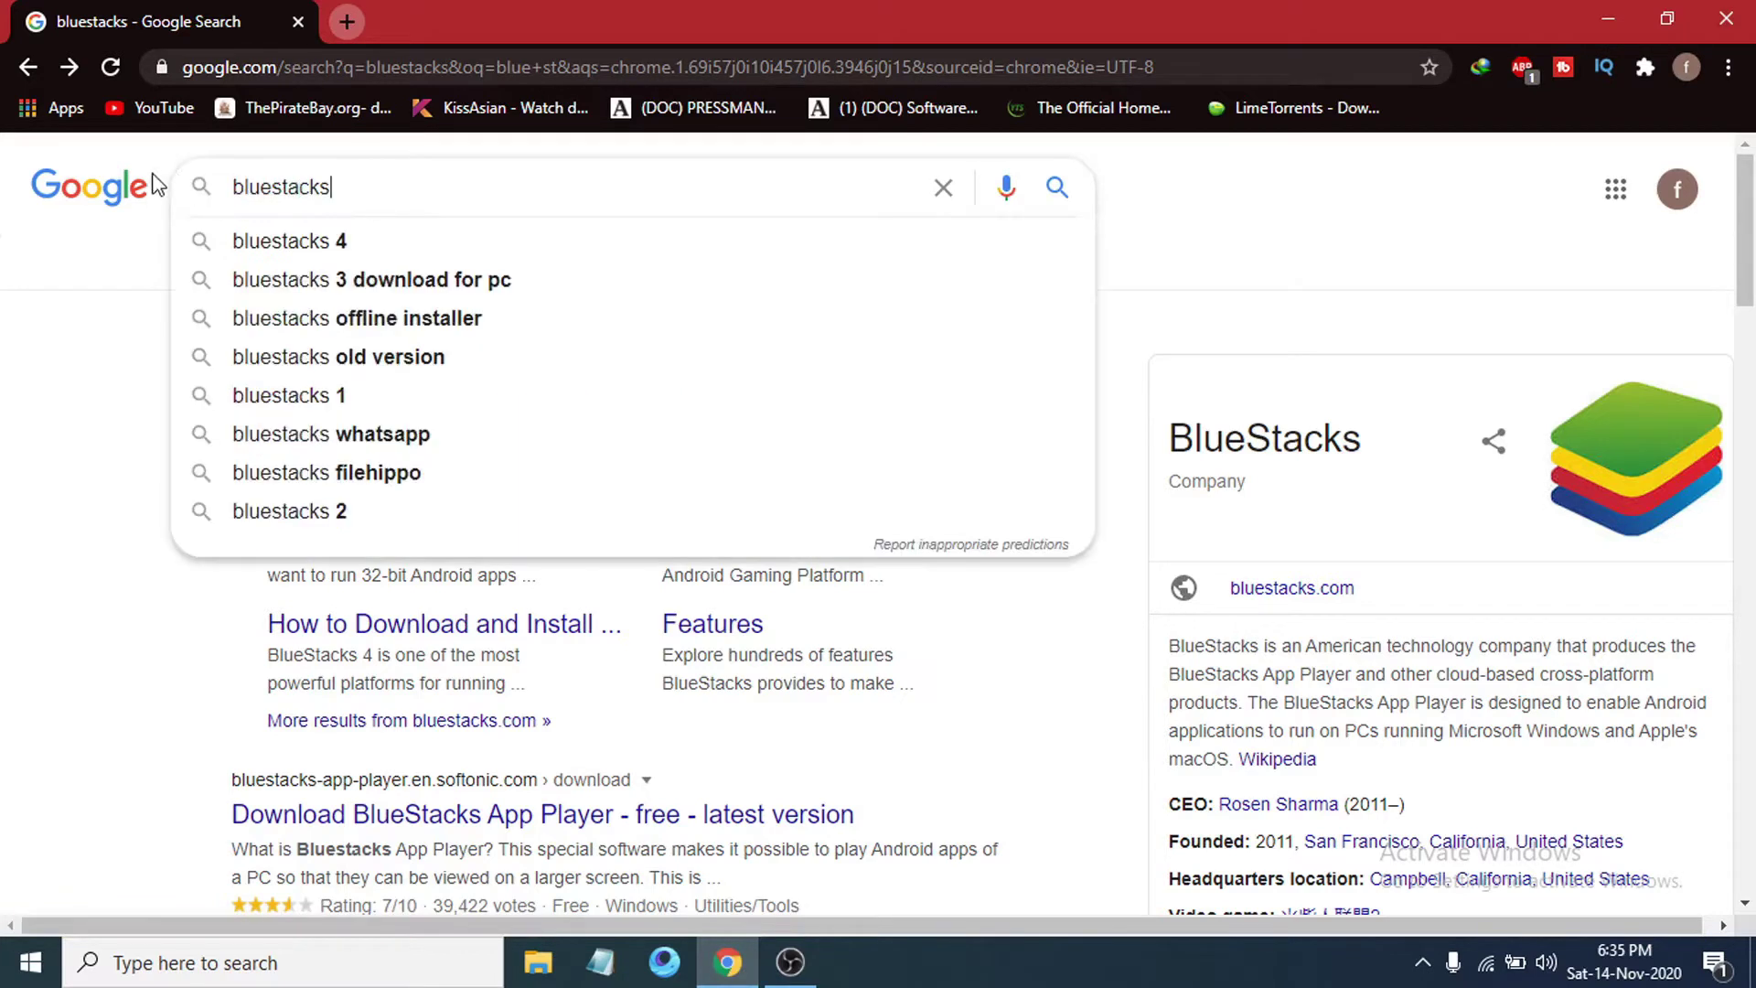
click(1149, 195)
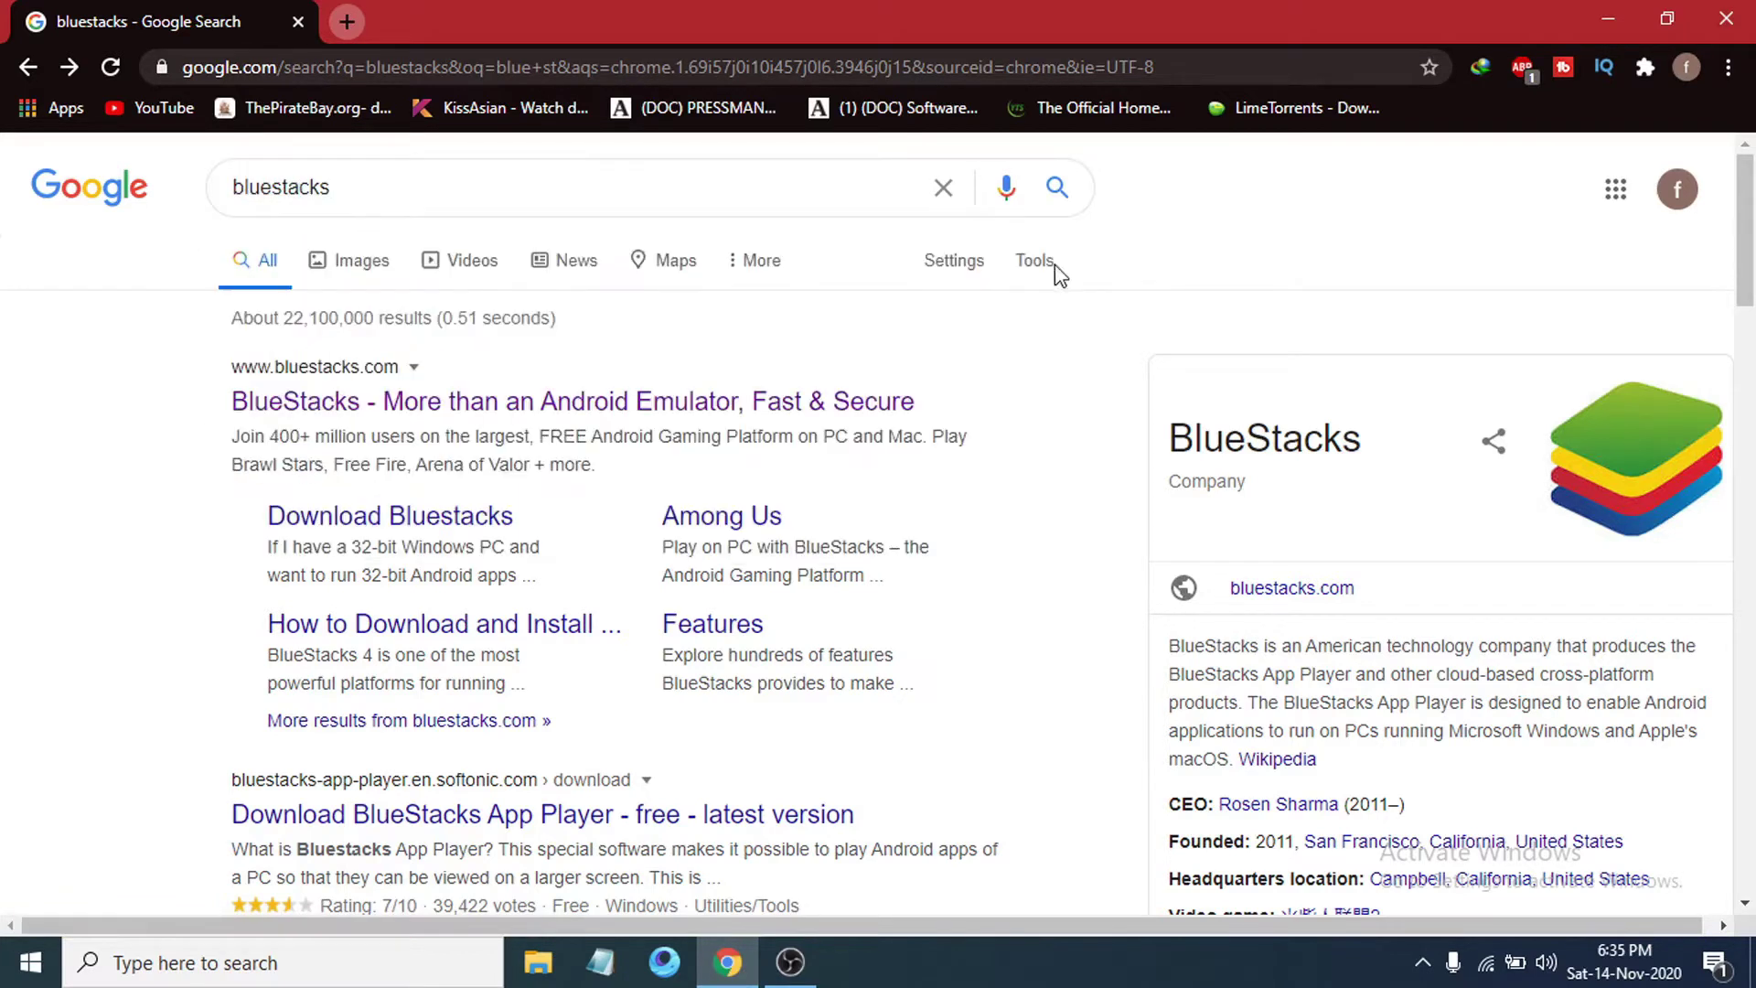
Step: Open the official bluestacks.com site from the search results
click(336, 410)
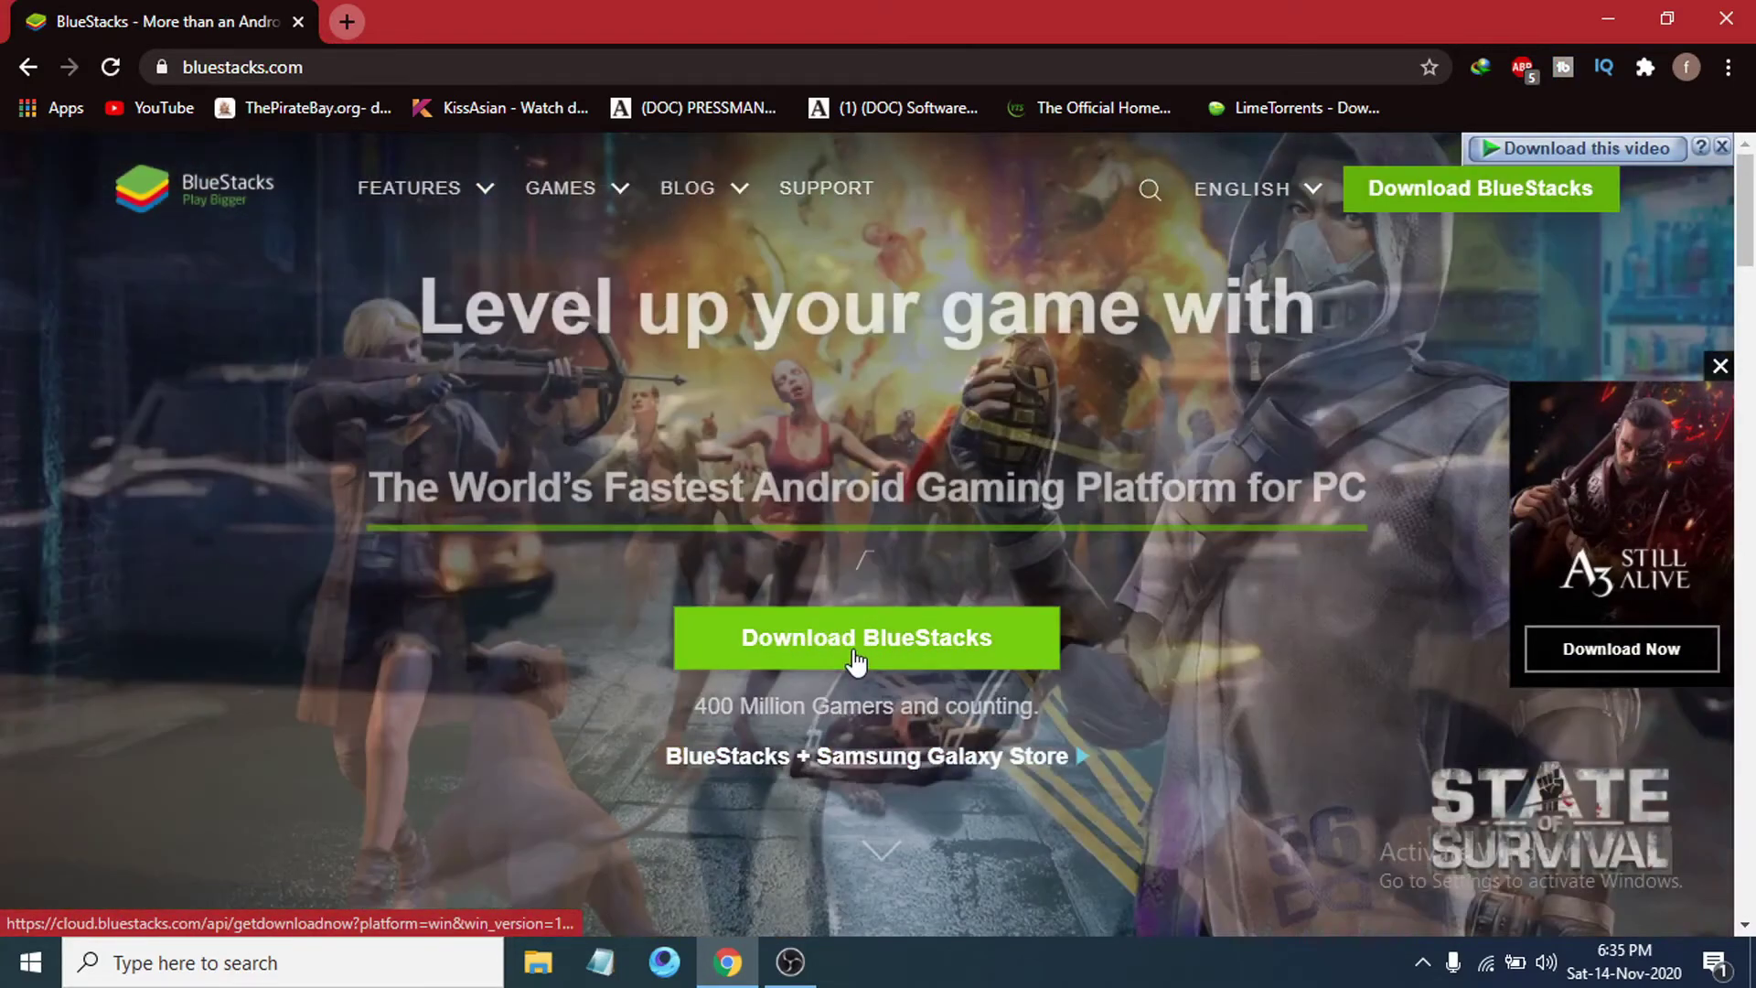
scroll(856, 659, down, 1)
scroll(856, 655, up, 1)
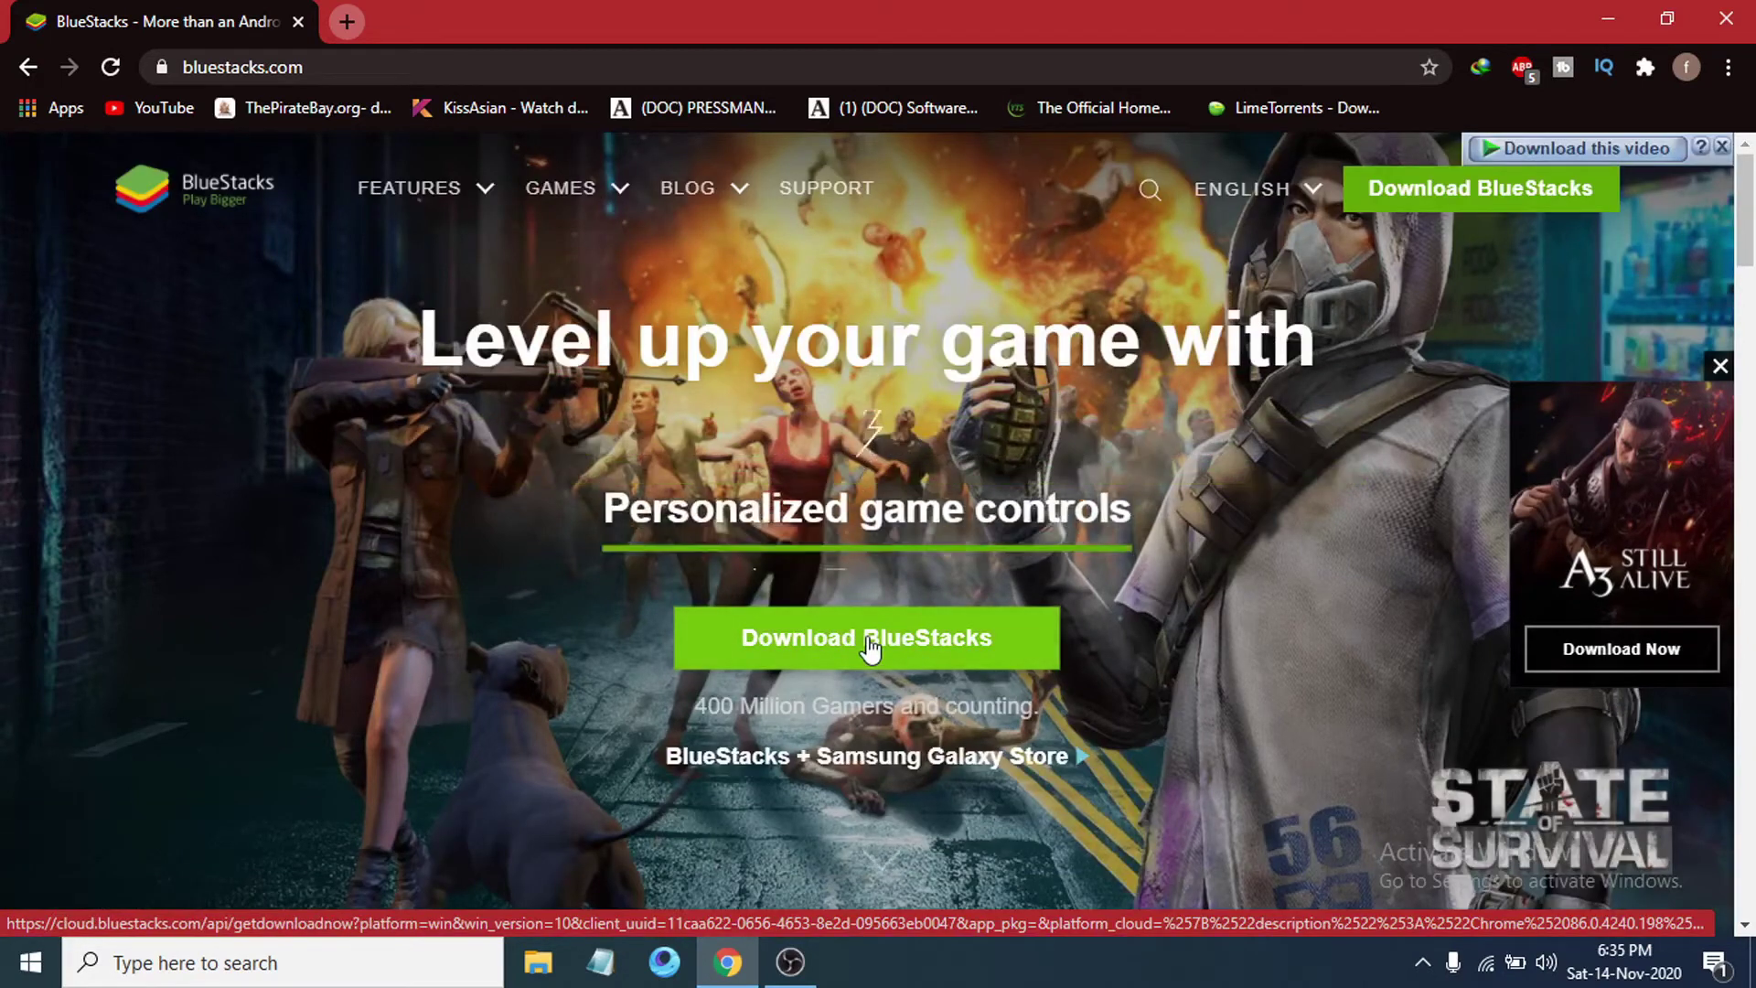
Step: Start the BlueStacks installer download and dismiss the install hint overlay
click(869, 645)
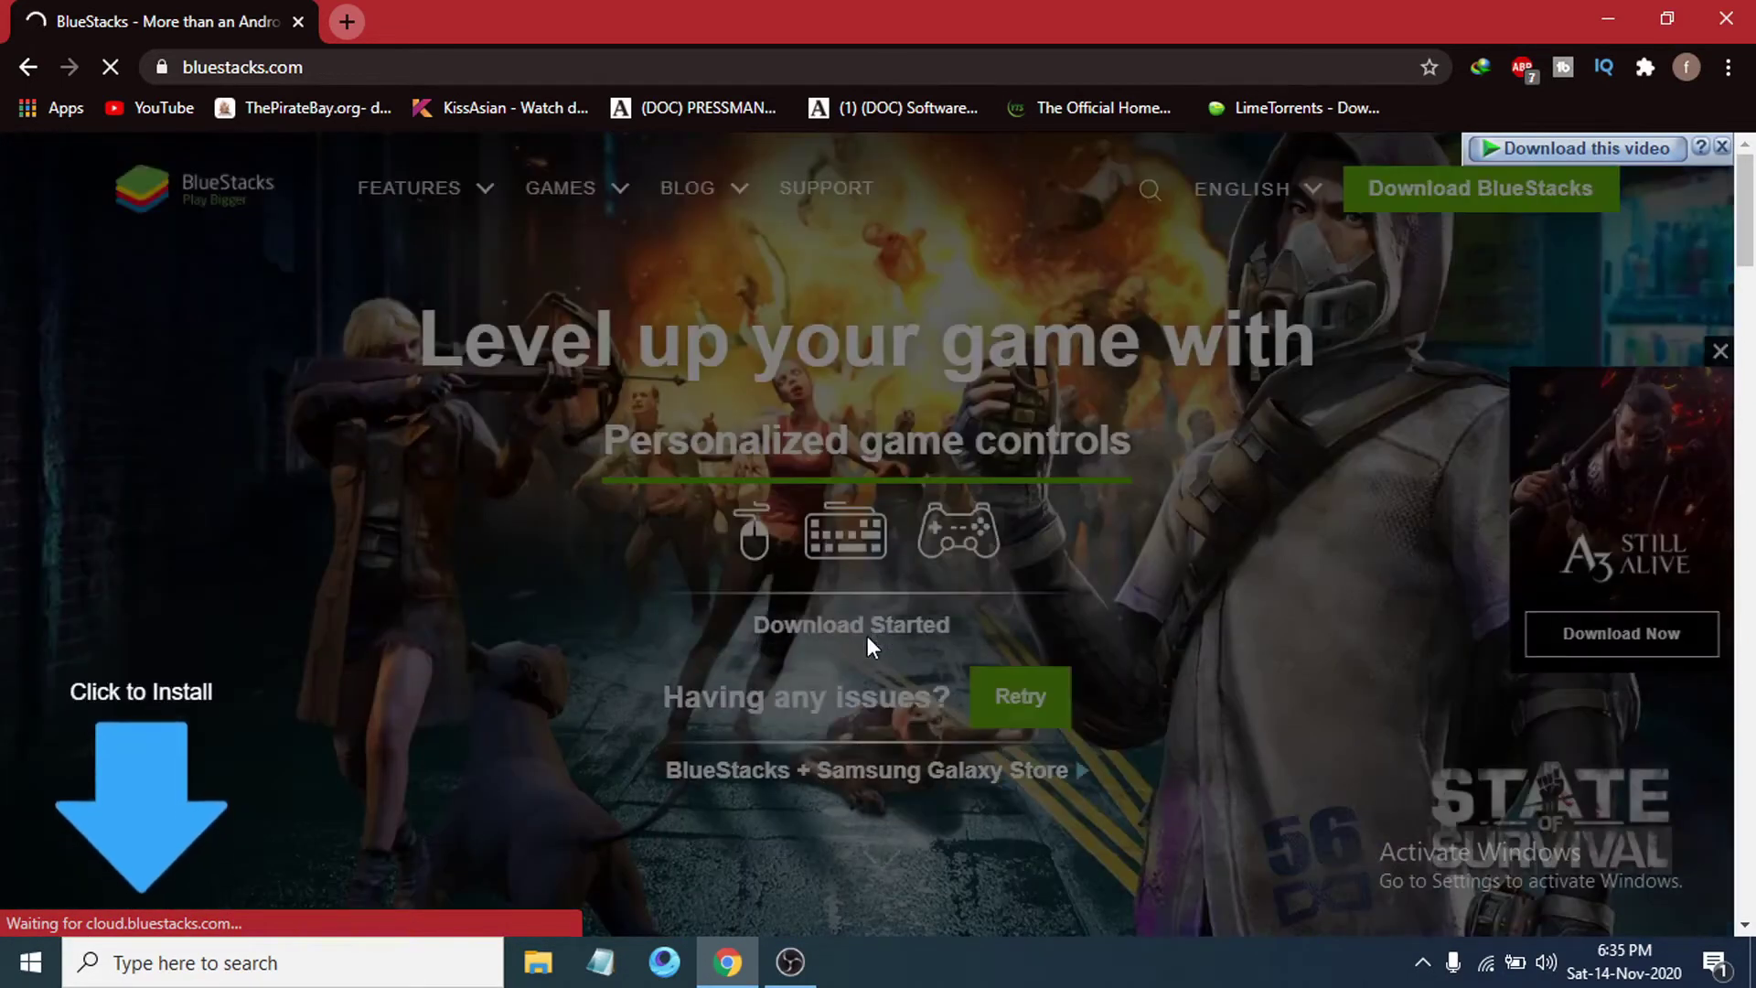
scroll(377, 649, down, 3)
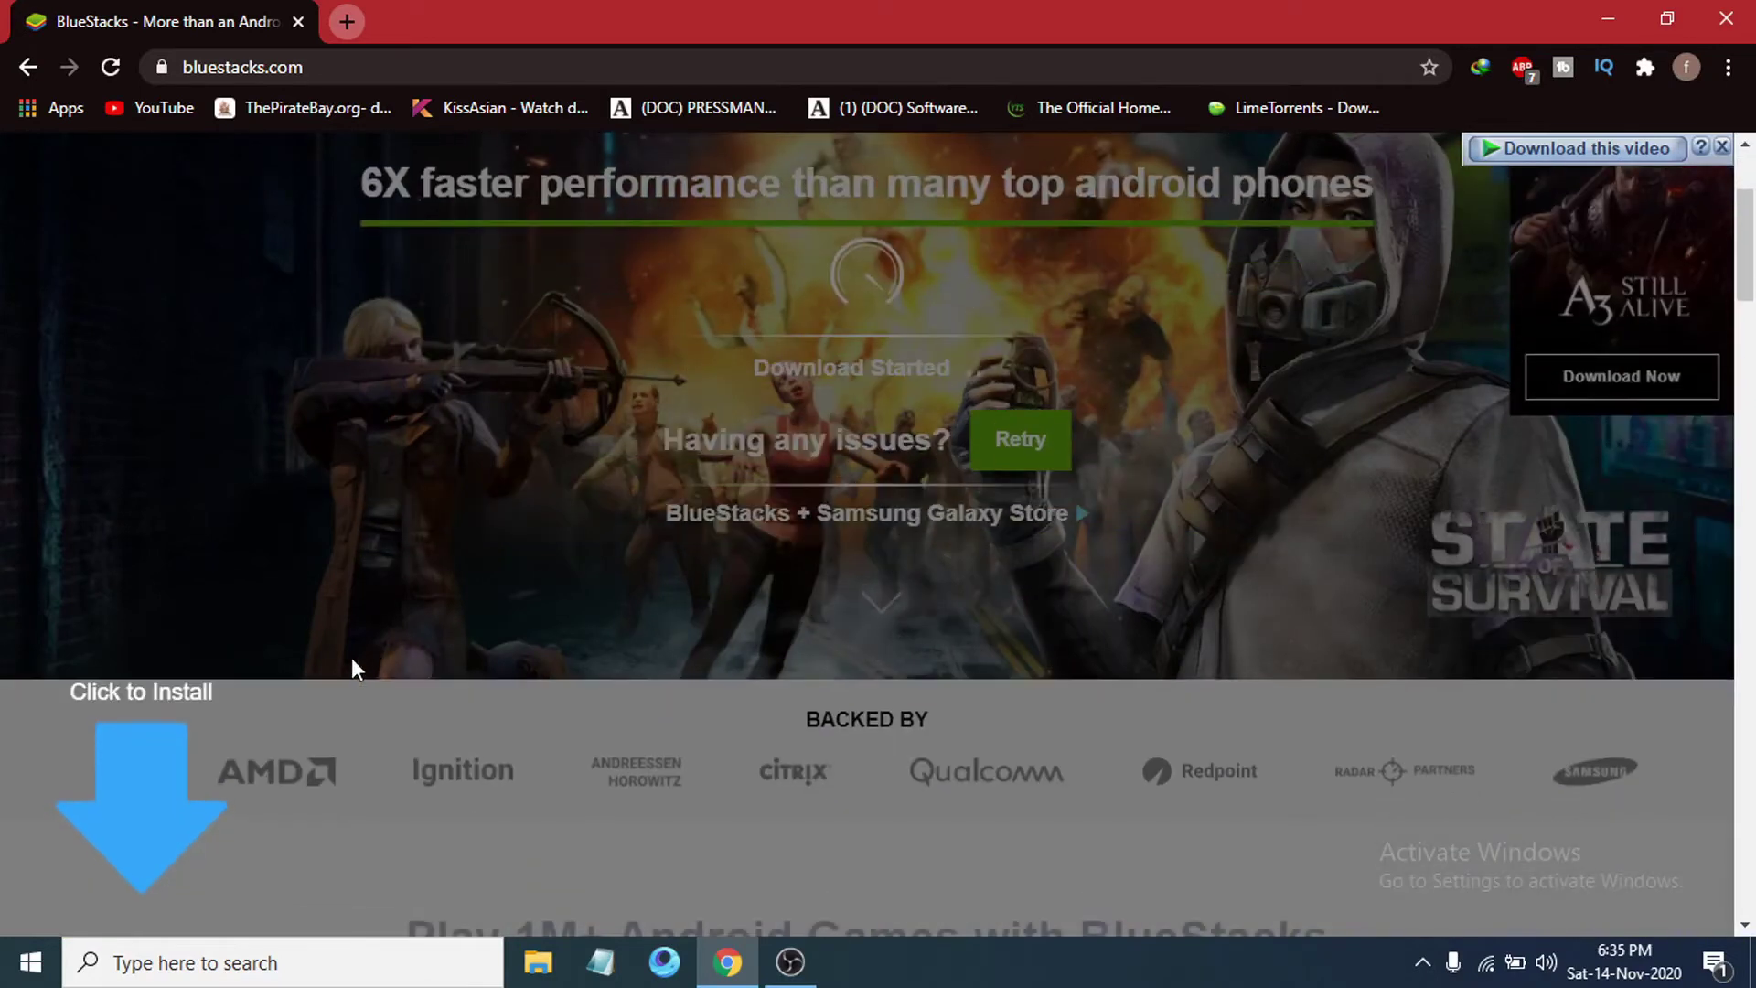
scroll(353, 664, up, 3)
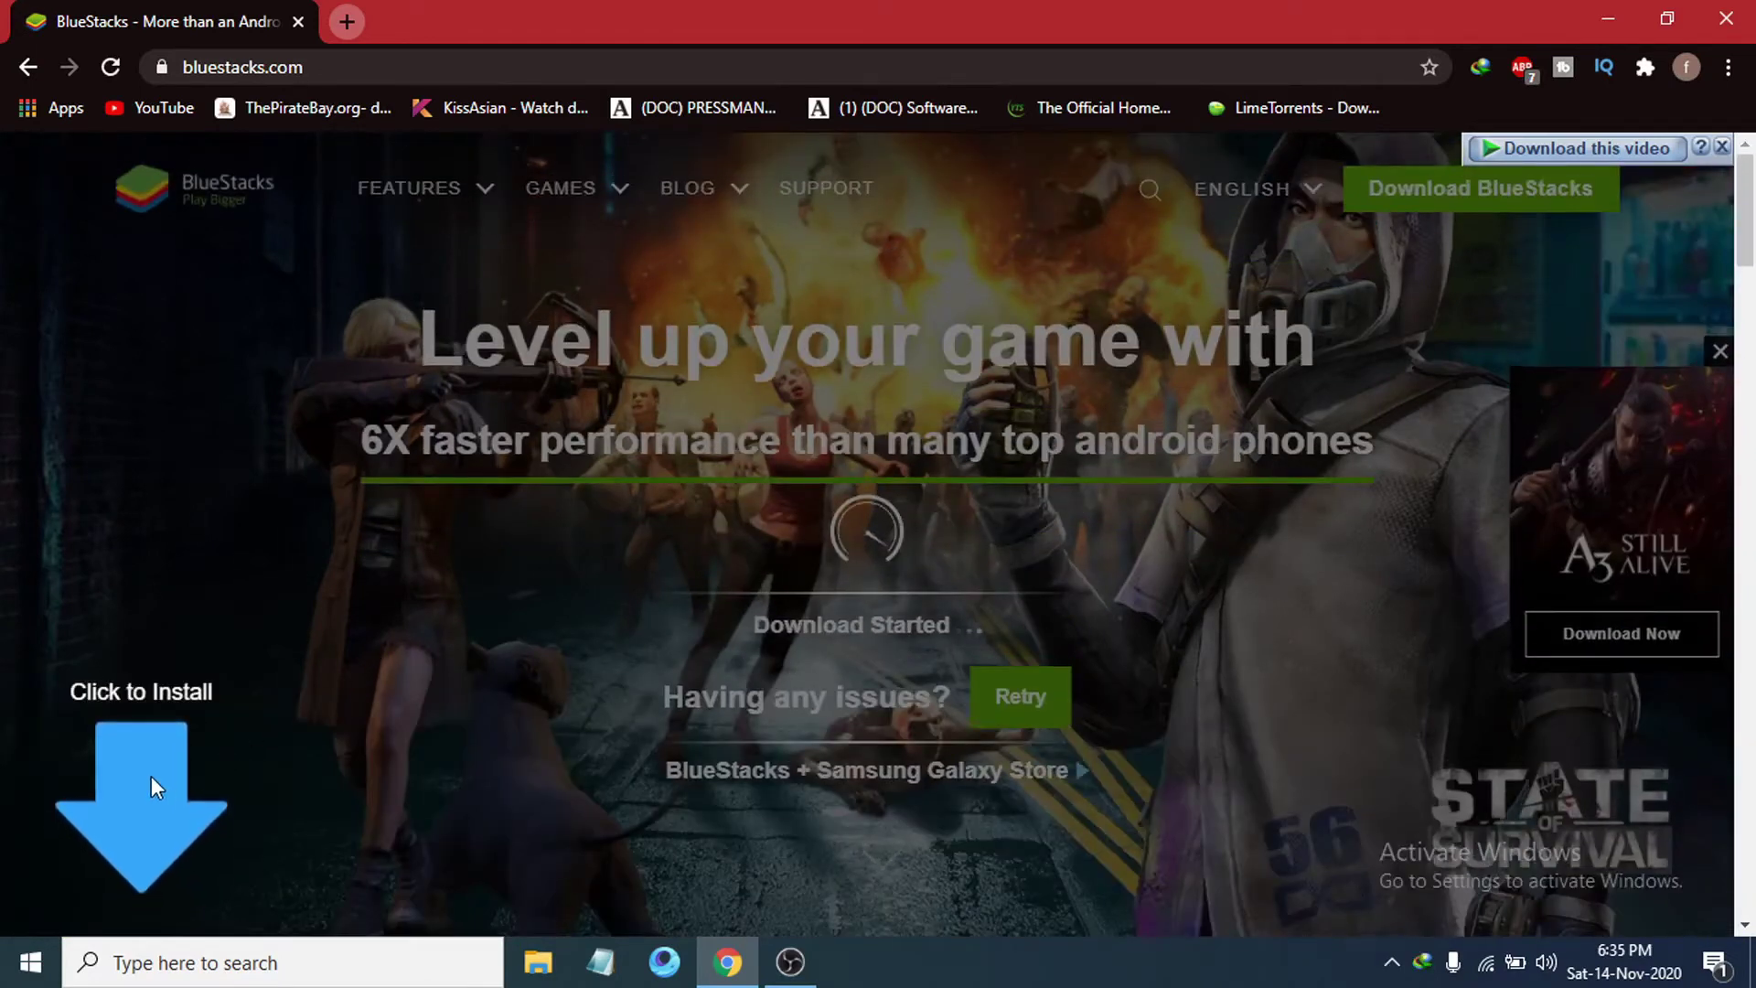
click(147, 814)
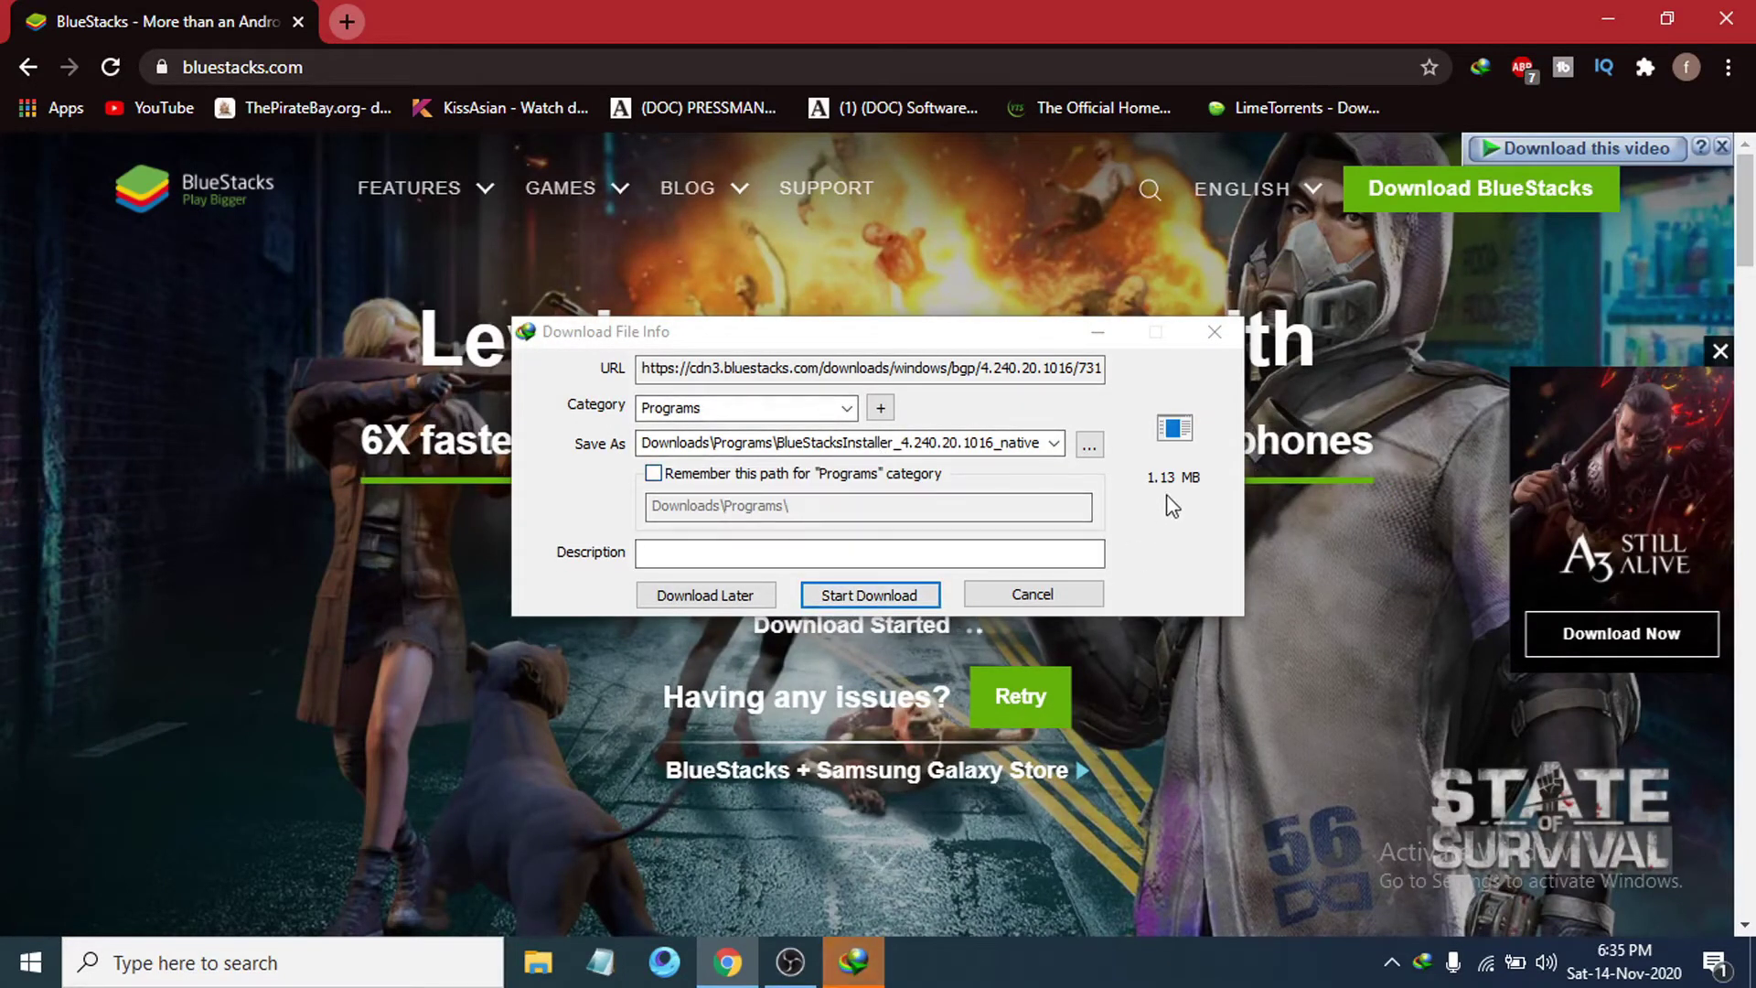
Step: Download the 1.13 MB BlueStacksInstaller to Downloads\Programs and close the completion notice
click(869, 595)
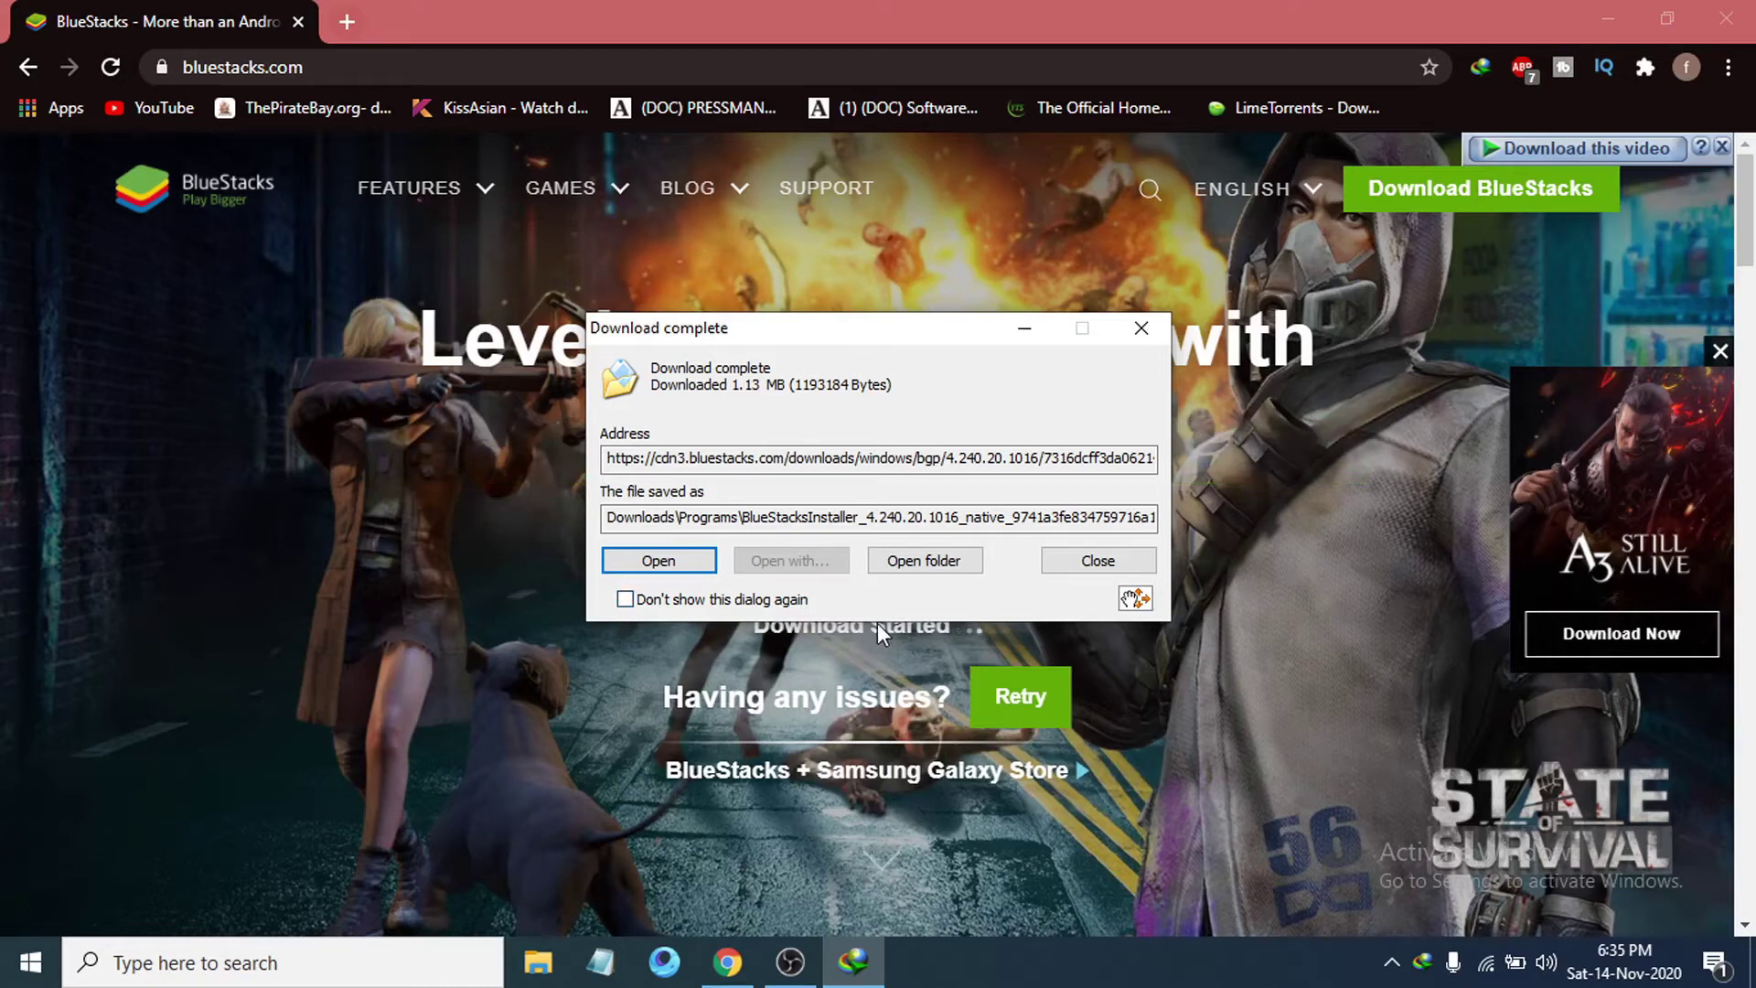
click(925, 561)
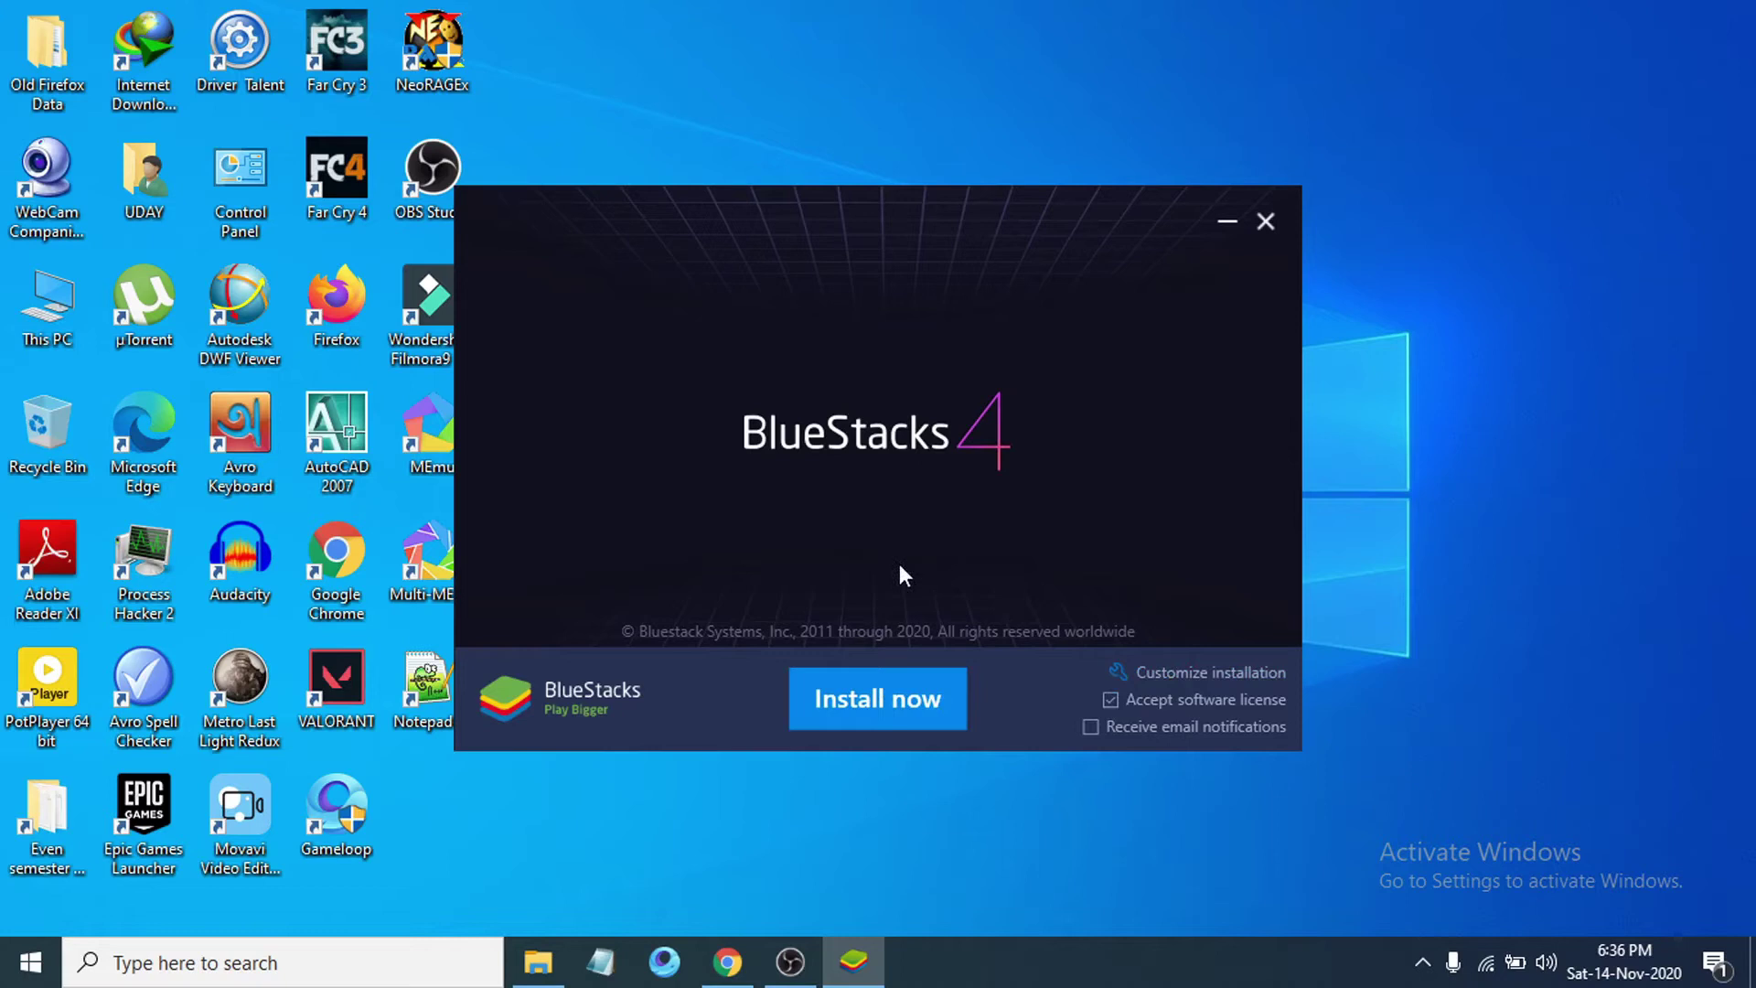
Step: Show the installer's custom options, revealing data path C:\ProgramData\BlueStacks
click(1158, 677)
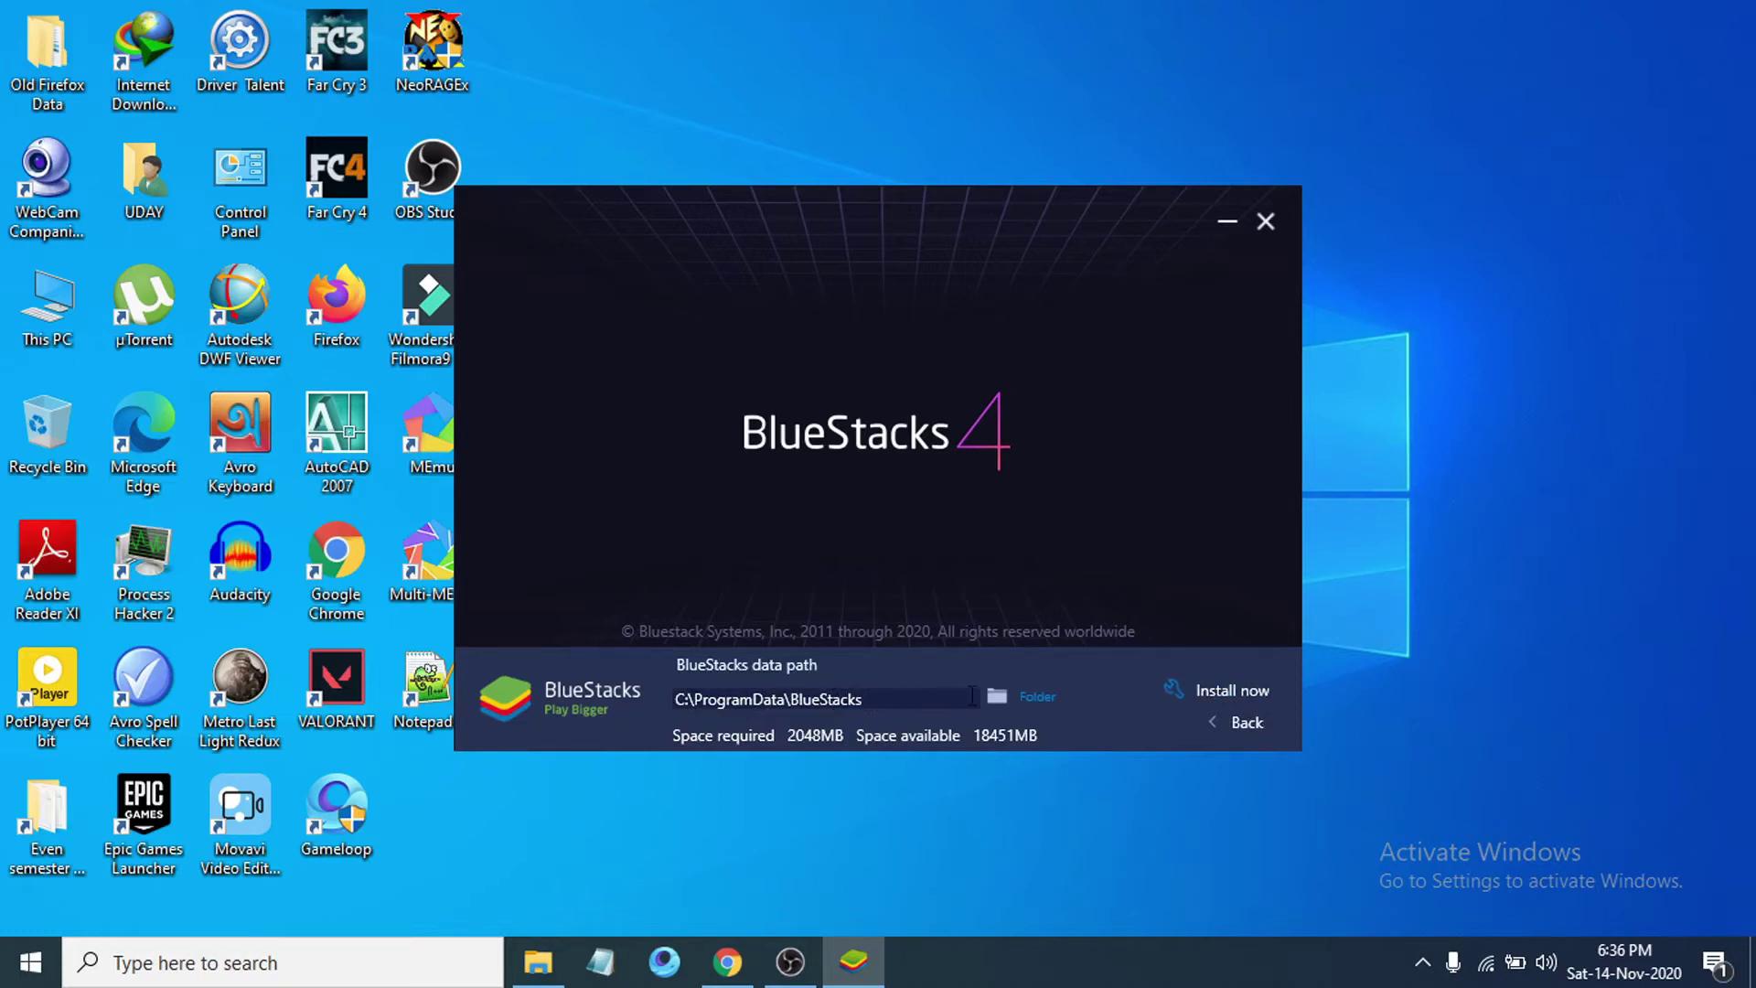
Step: Change the data path to E:\BlueStacks on Local Disk (E:) and go back to the main install screen
click(1035, 695)
scroll(777, 512, down, 1)
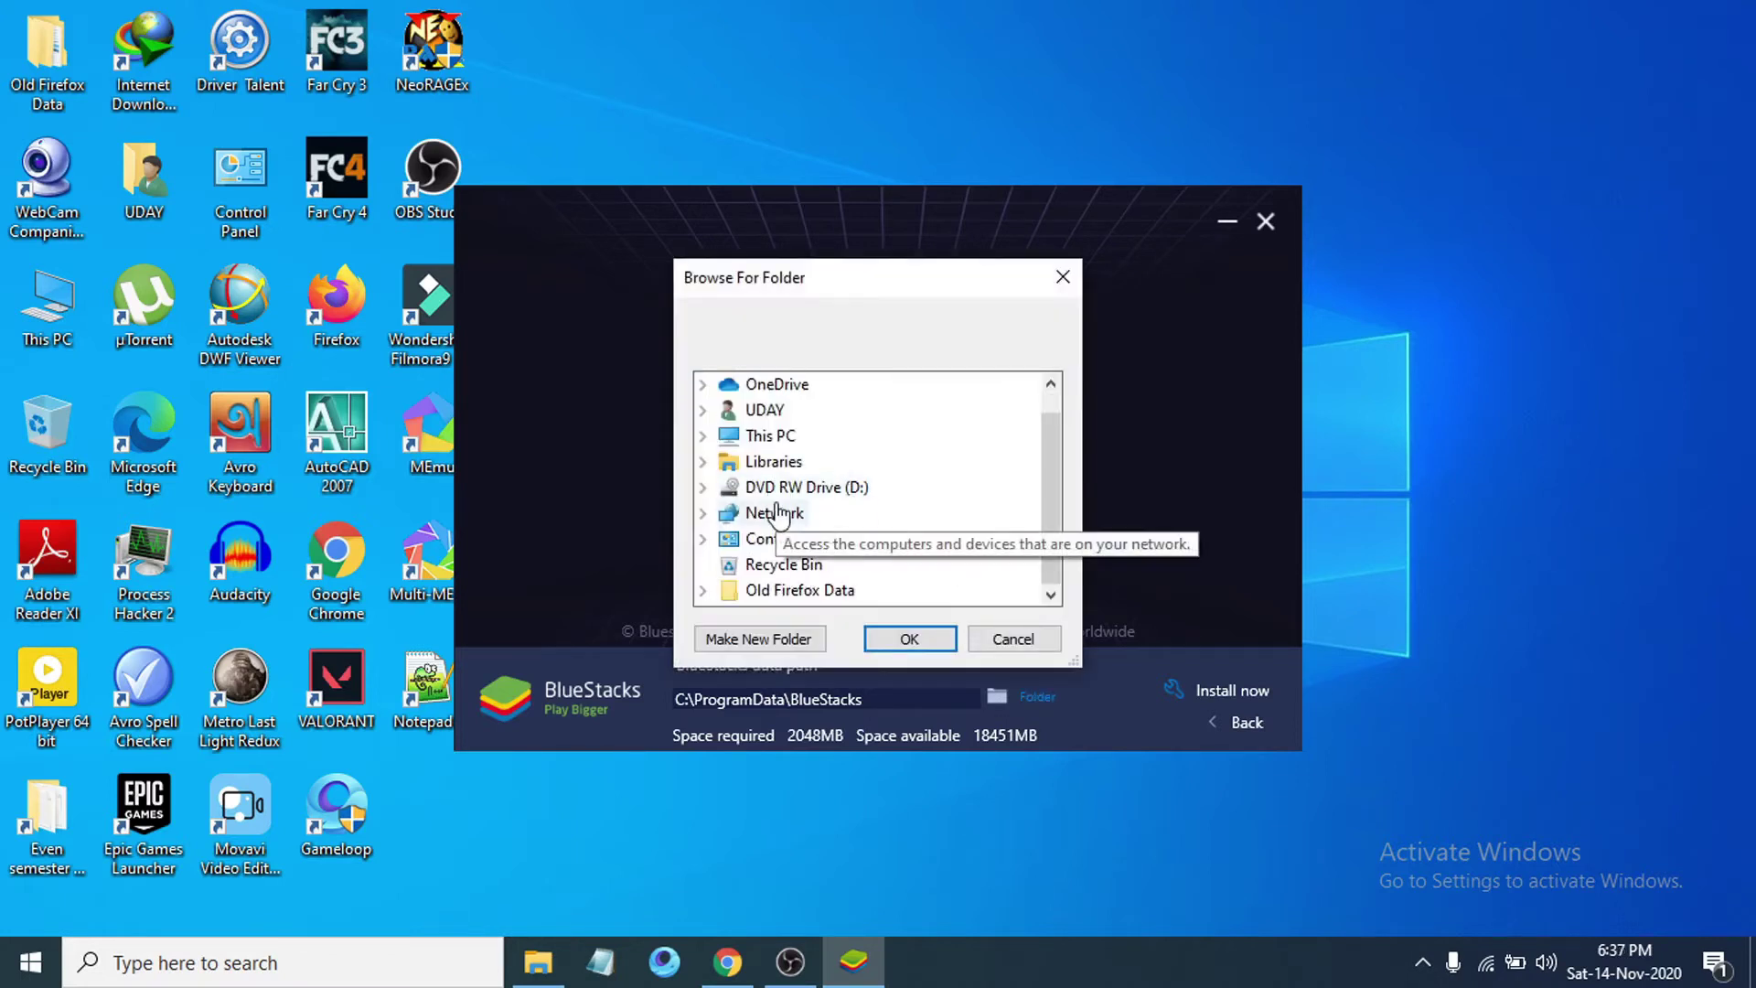
scroll(773, 505, up, 1)
click(703, 462)
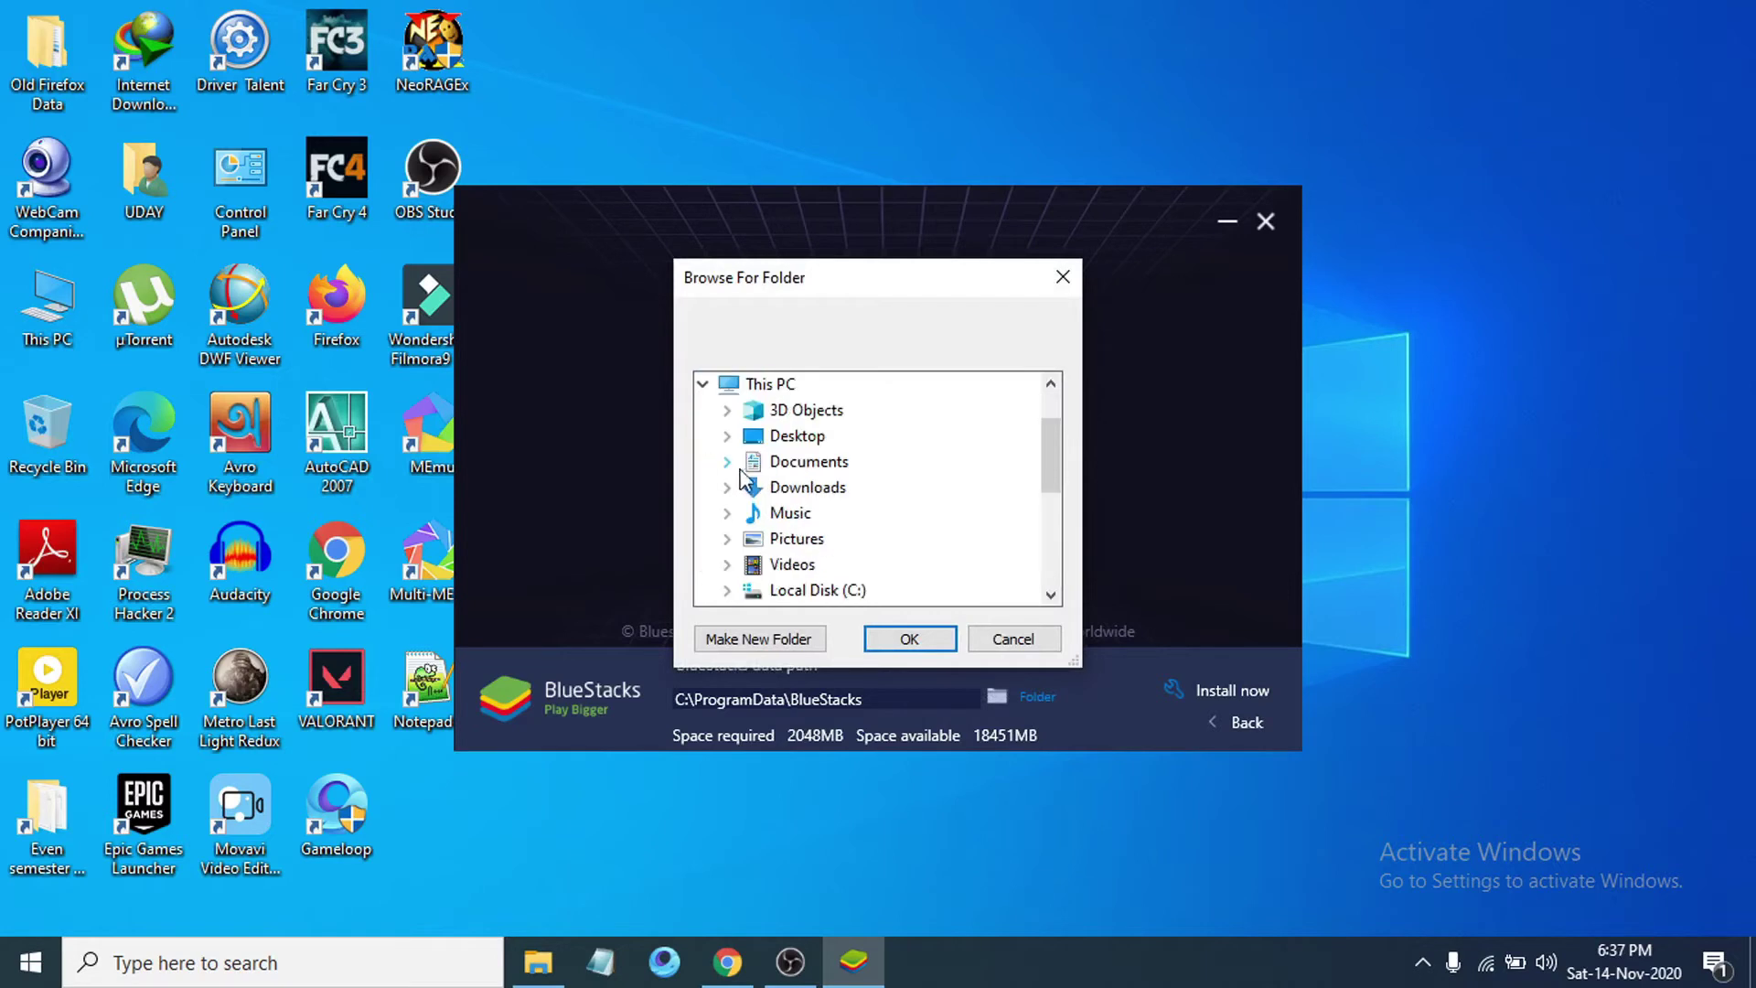
scroll(846, 498, down, 3)
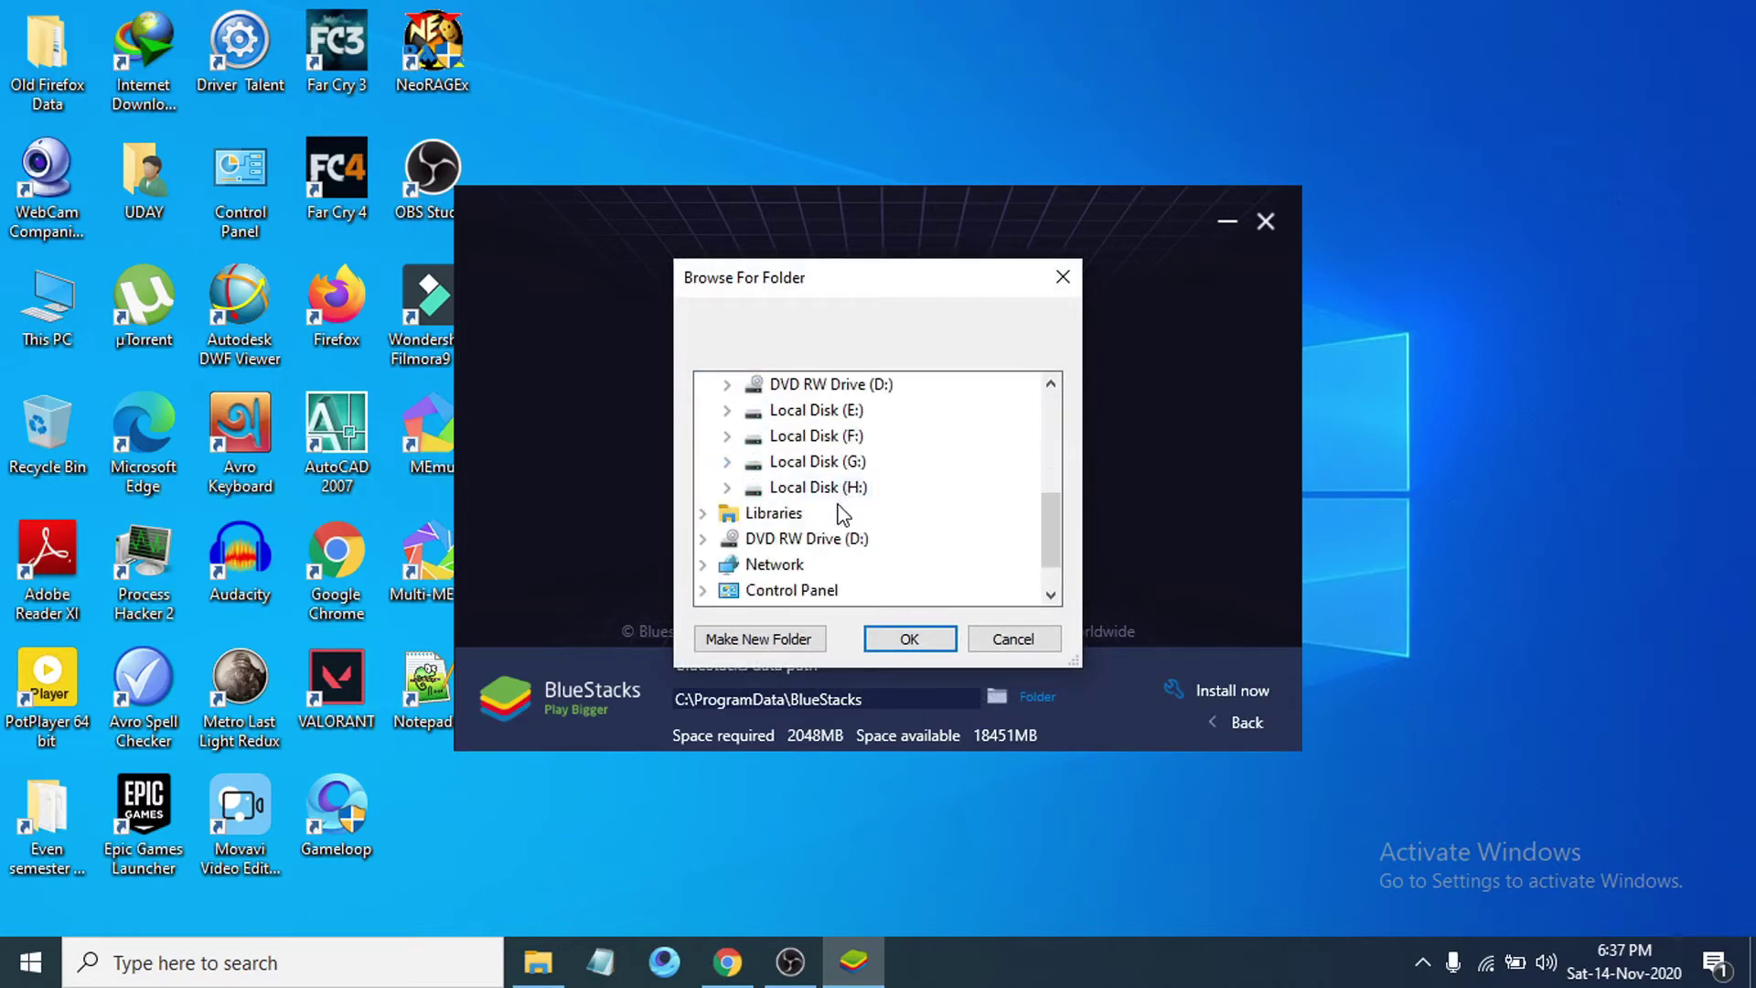
double_click(827, 411)
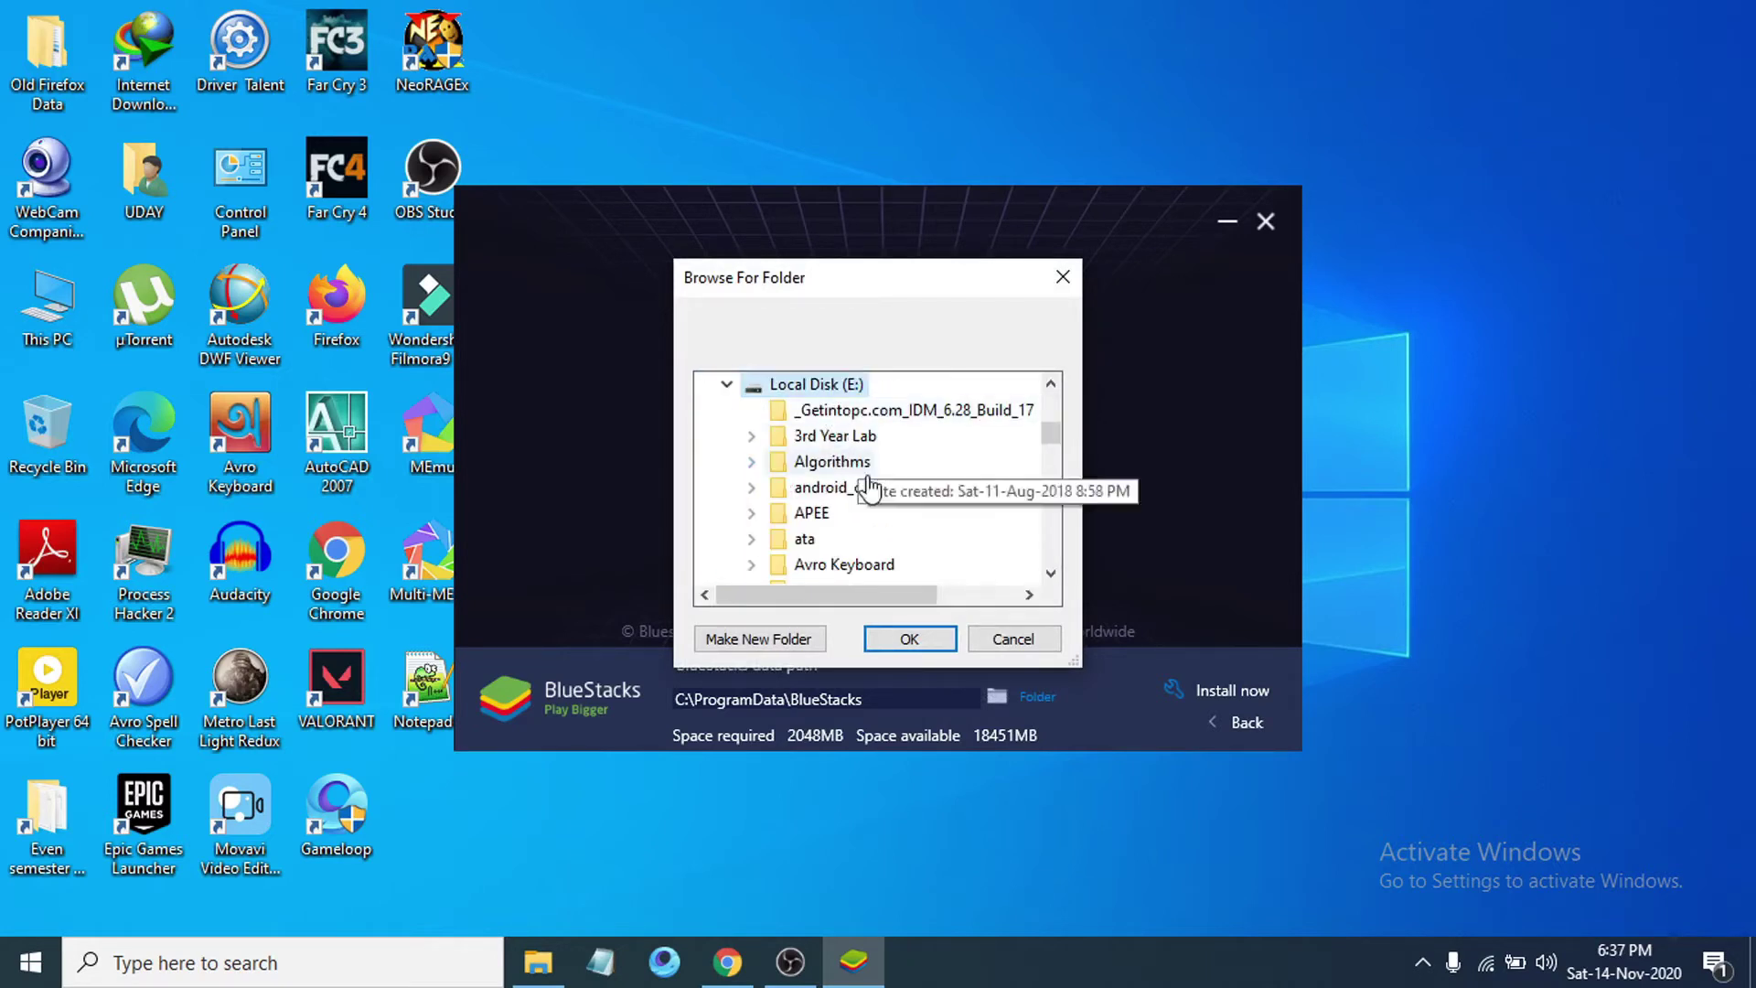
click(918, 647)
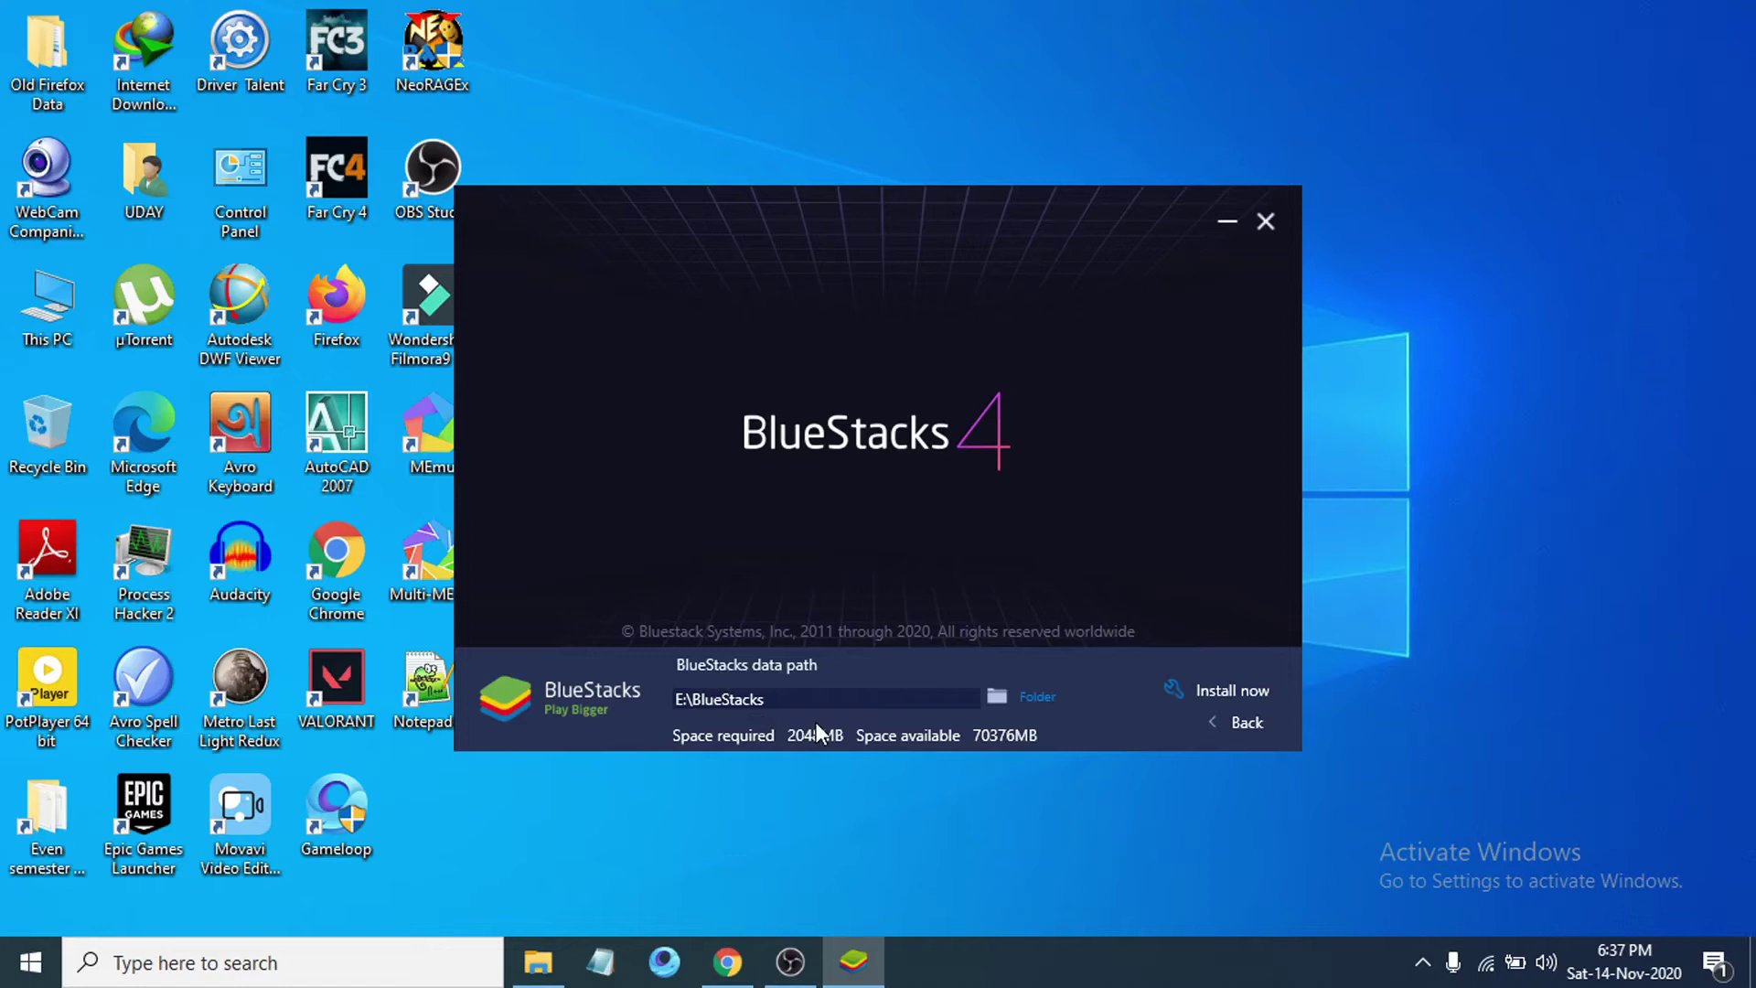
click(1235, 722)
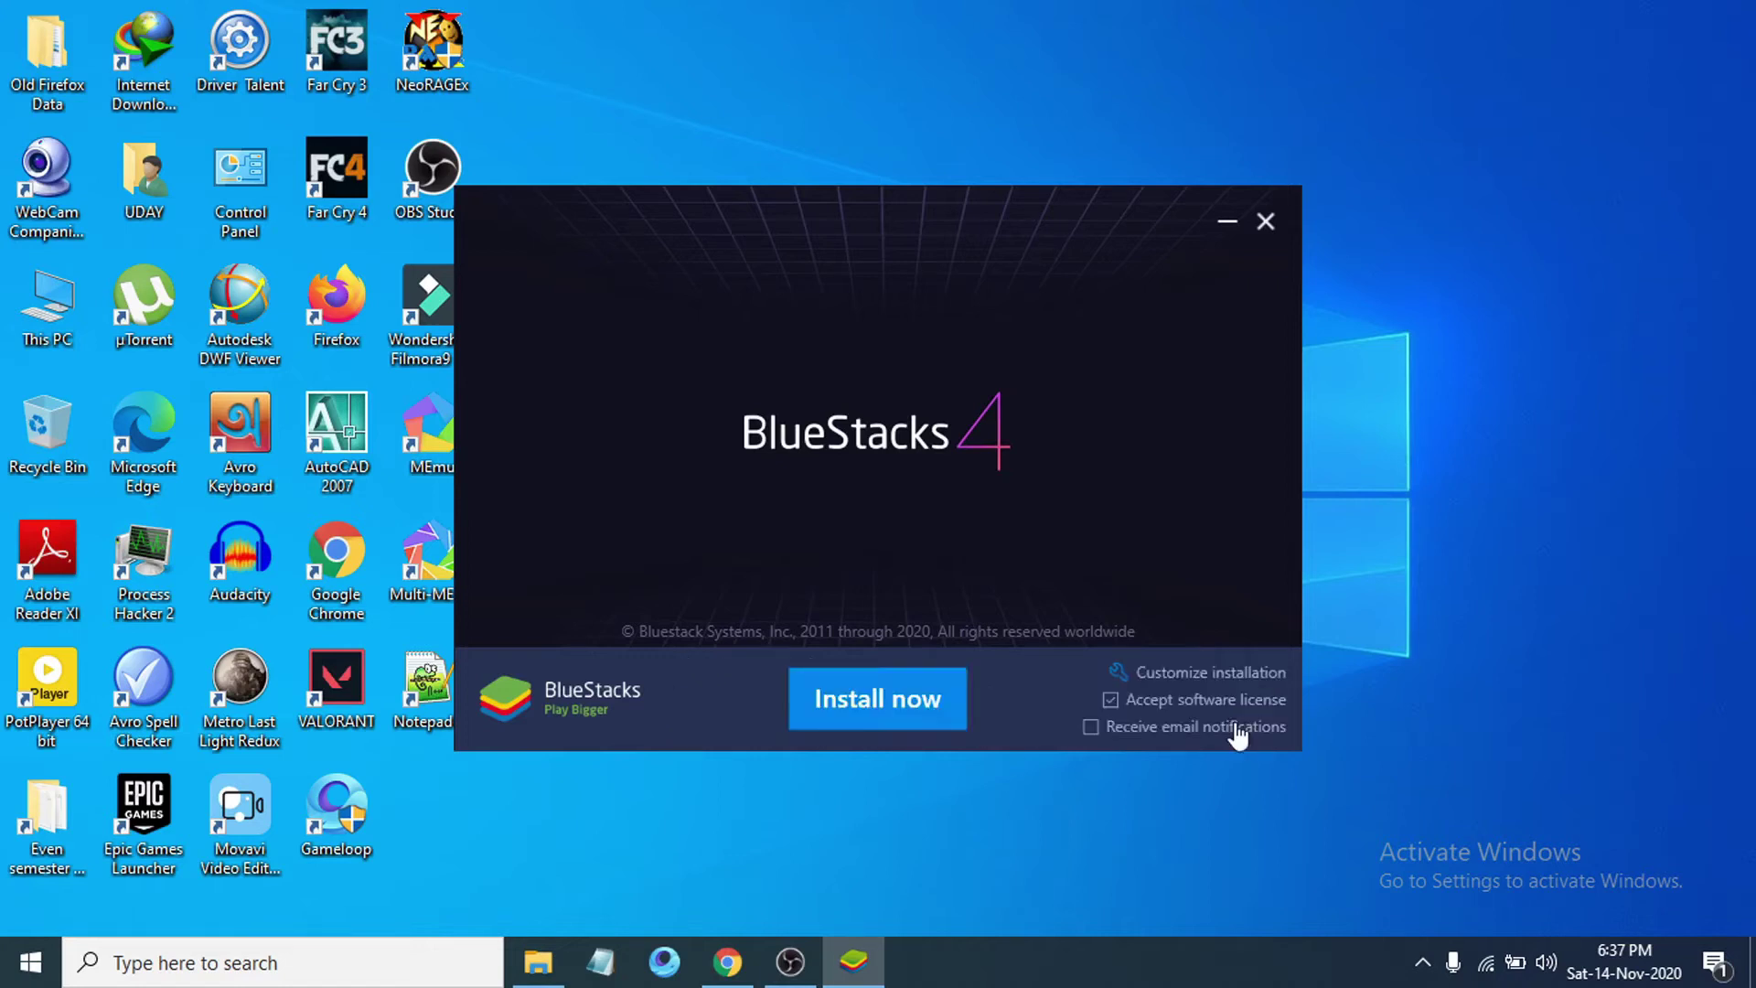
Step: Install BlueStacks 4 and wait for it to launch into its Home tab
click(900, 715)
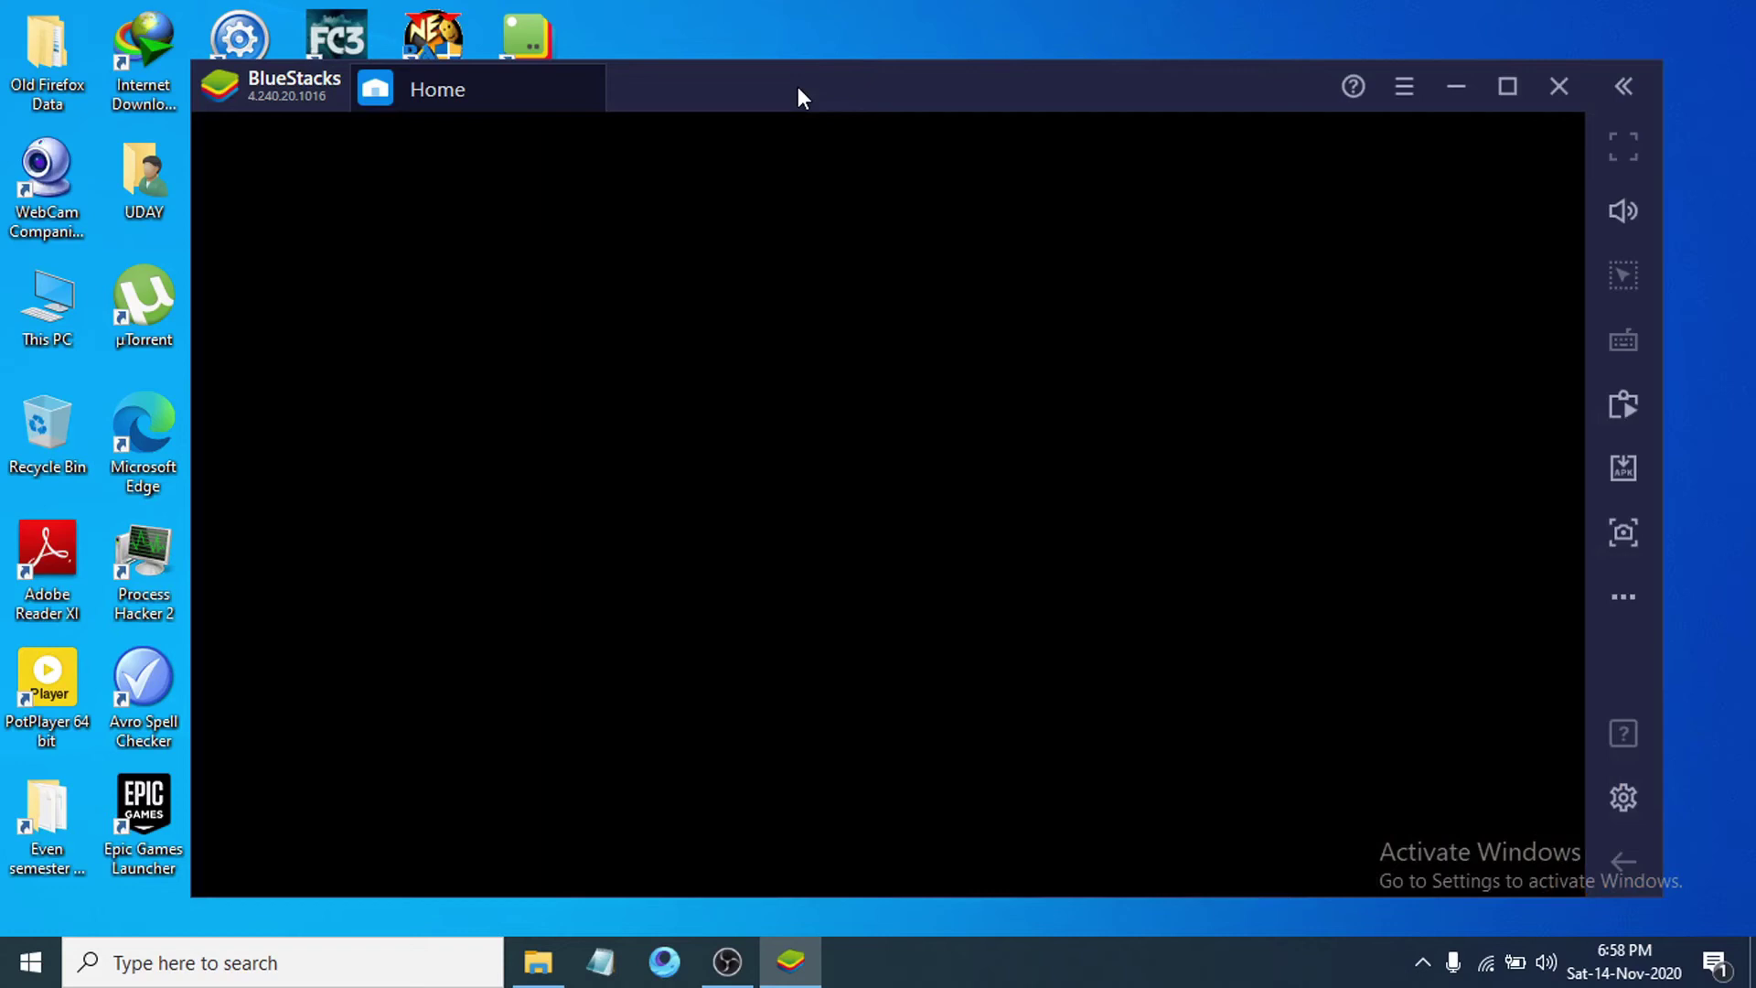
Step: Move the BlueStacks window up and to the right on the desktop
drag(798, 88, 846, 57)
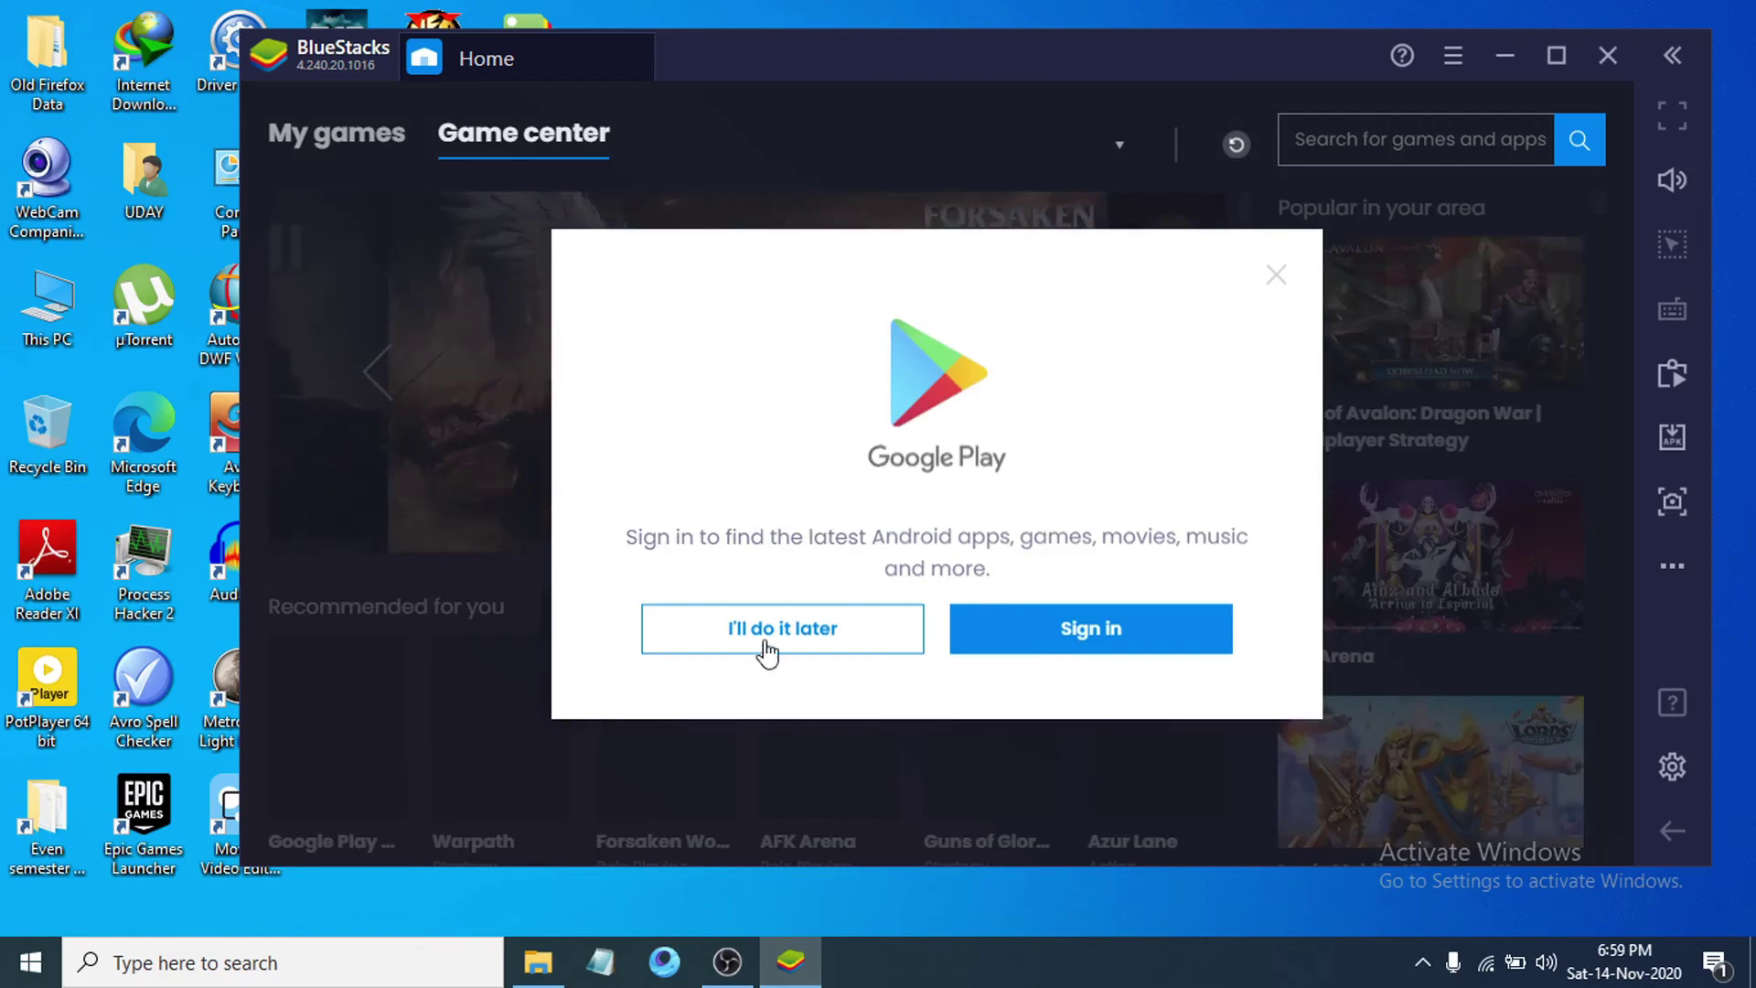
Step: Postpone the Google Play sign-in and finish the intro tips tour
click(813, 633)
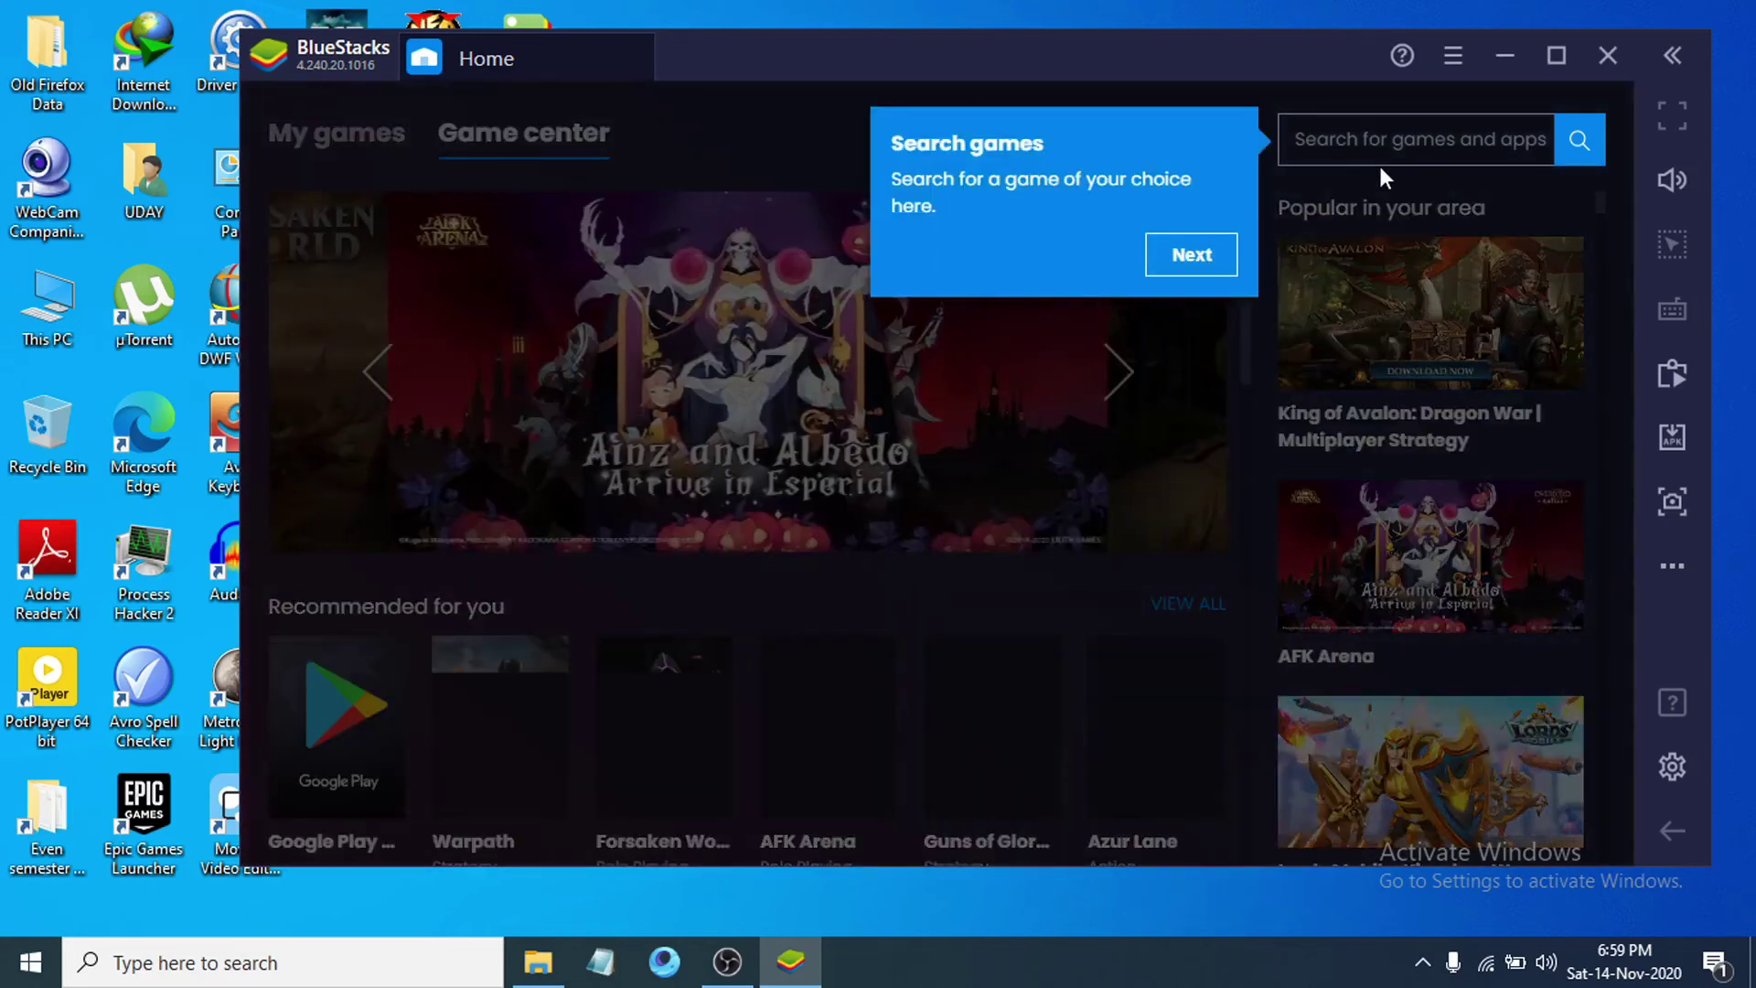
click(1189, 263)
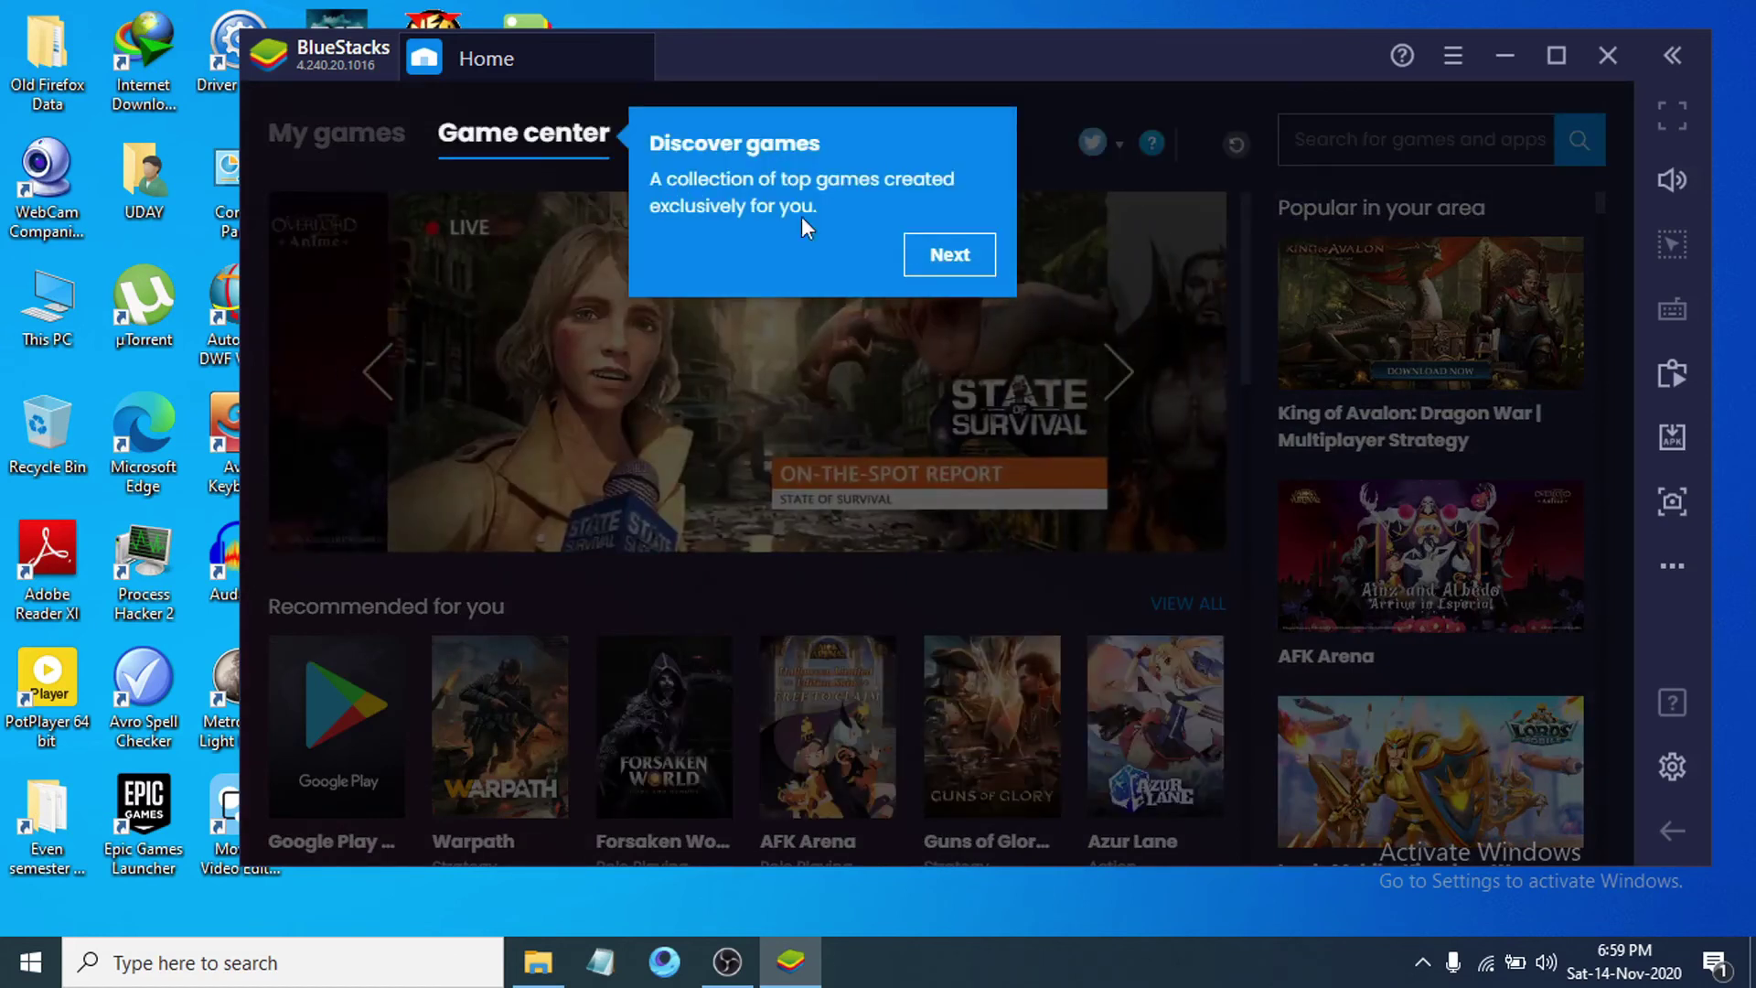
click(968, 267)
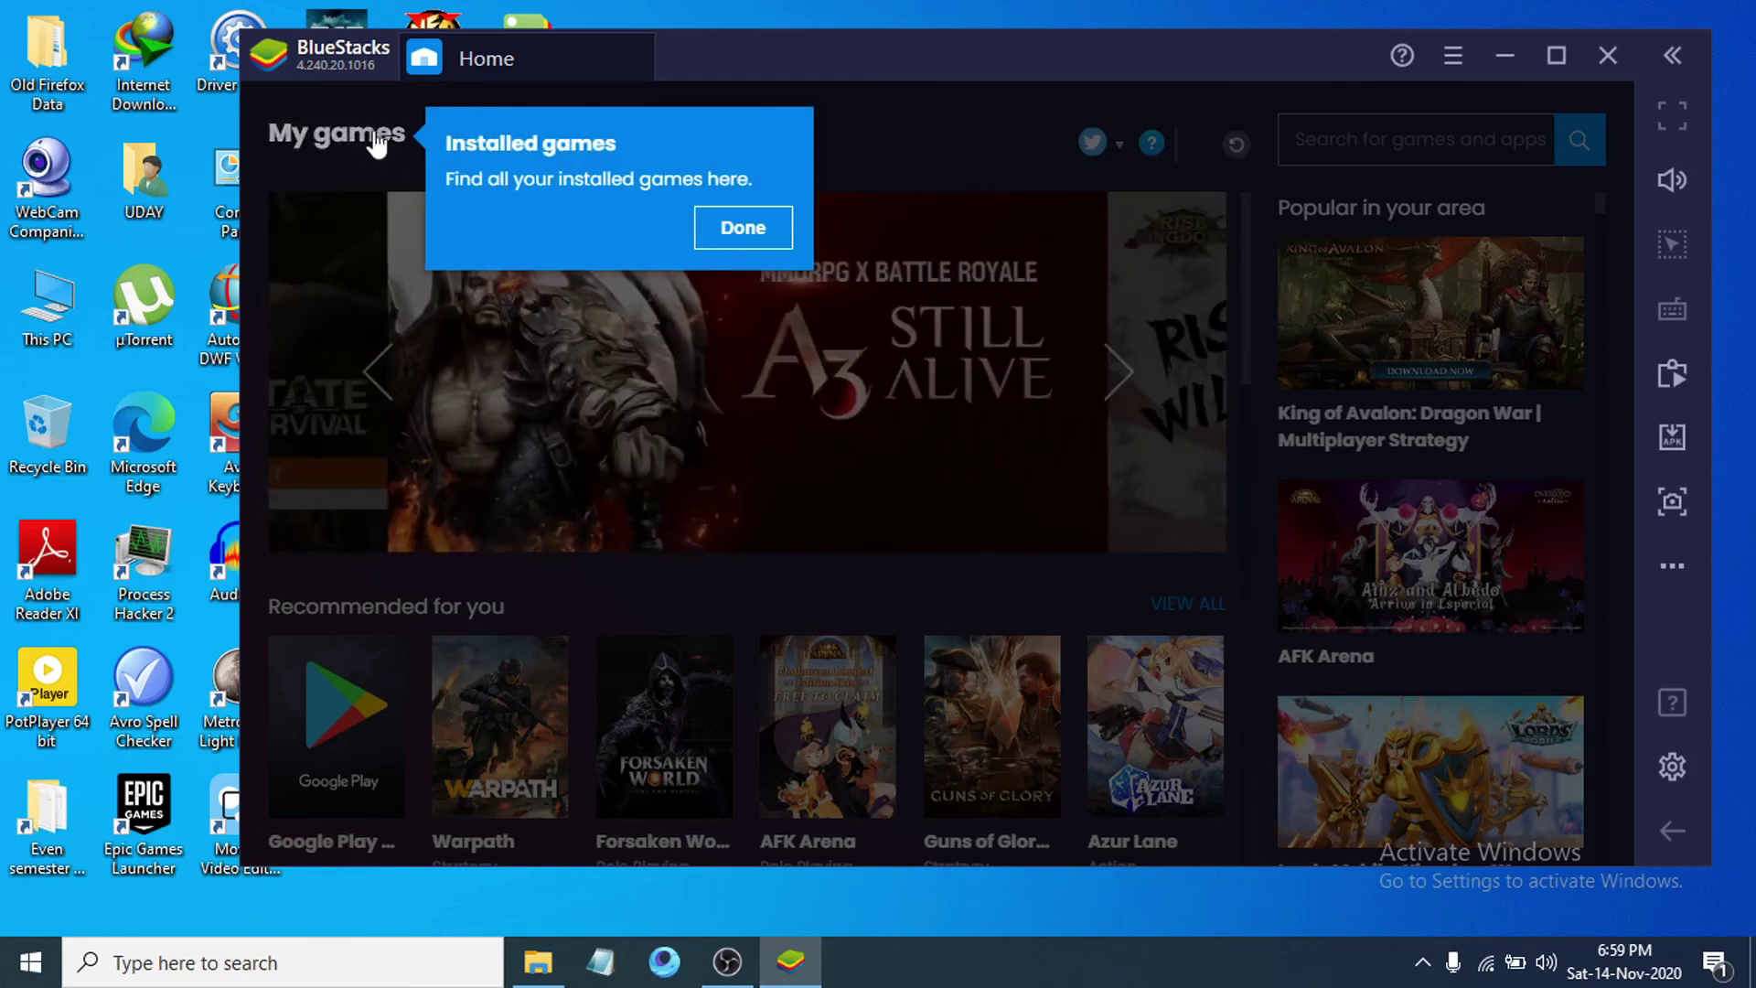
click(737, 236)
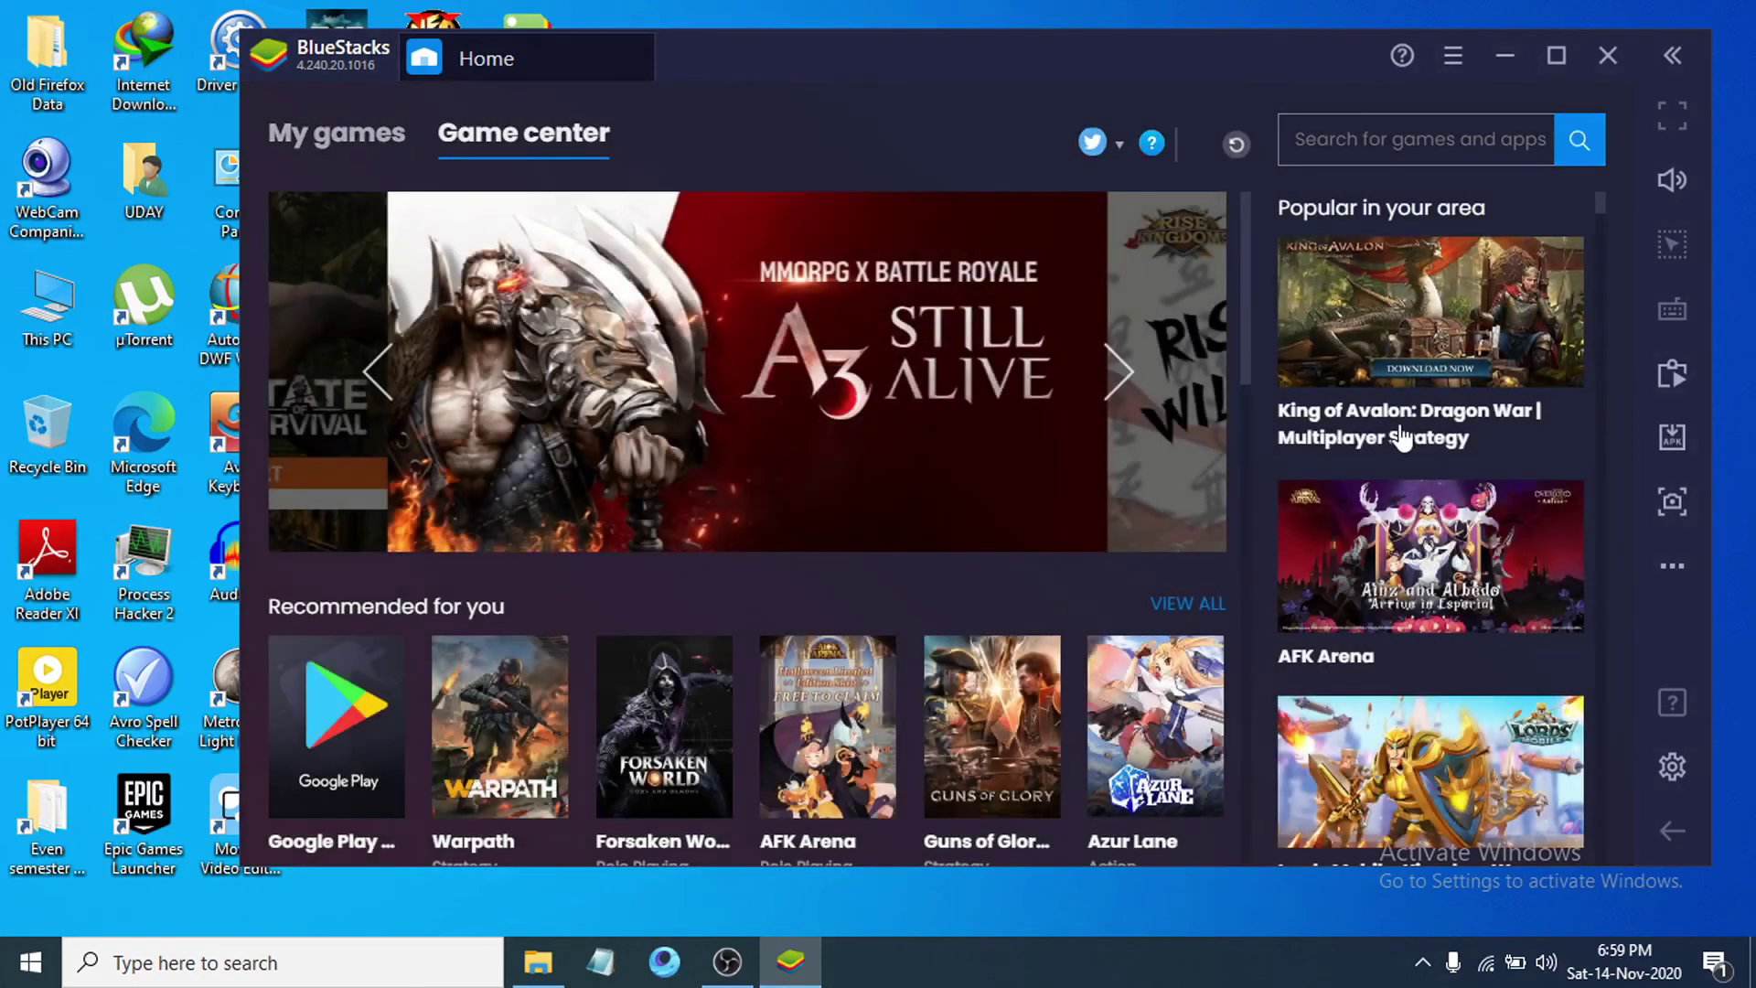
Step: Browse the Game center listings, then nudge the BlueStacks window slightly left
scroll(1404, 434, down, 3)
scroll(1404, 432, down, 8)
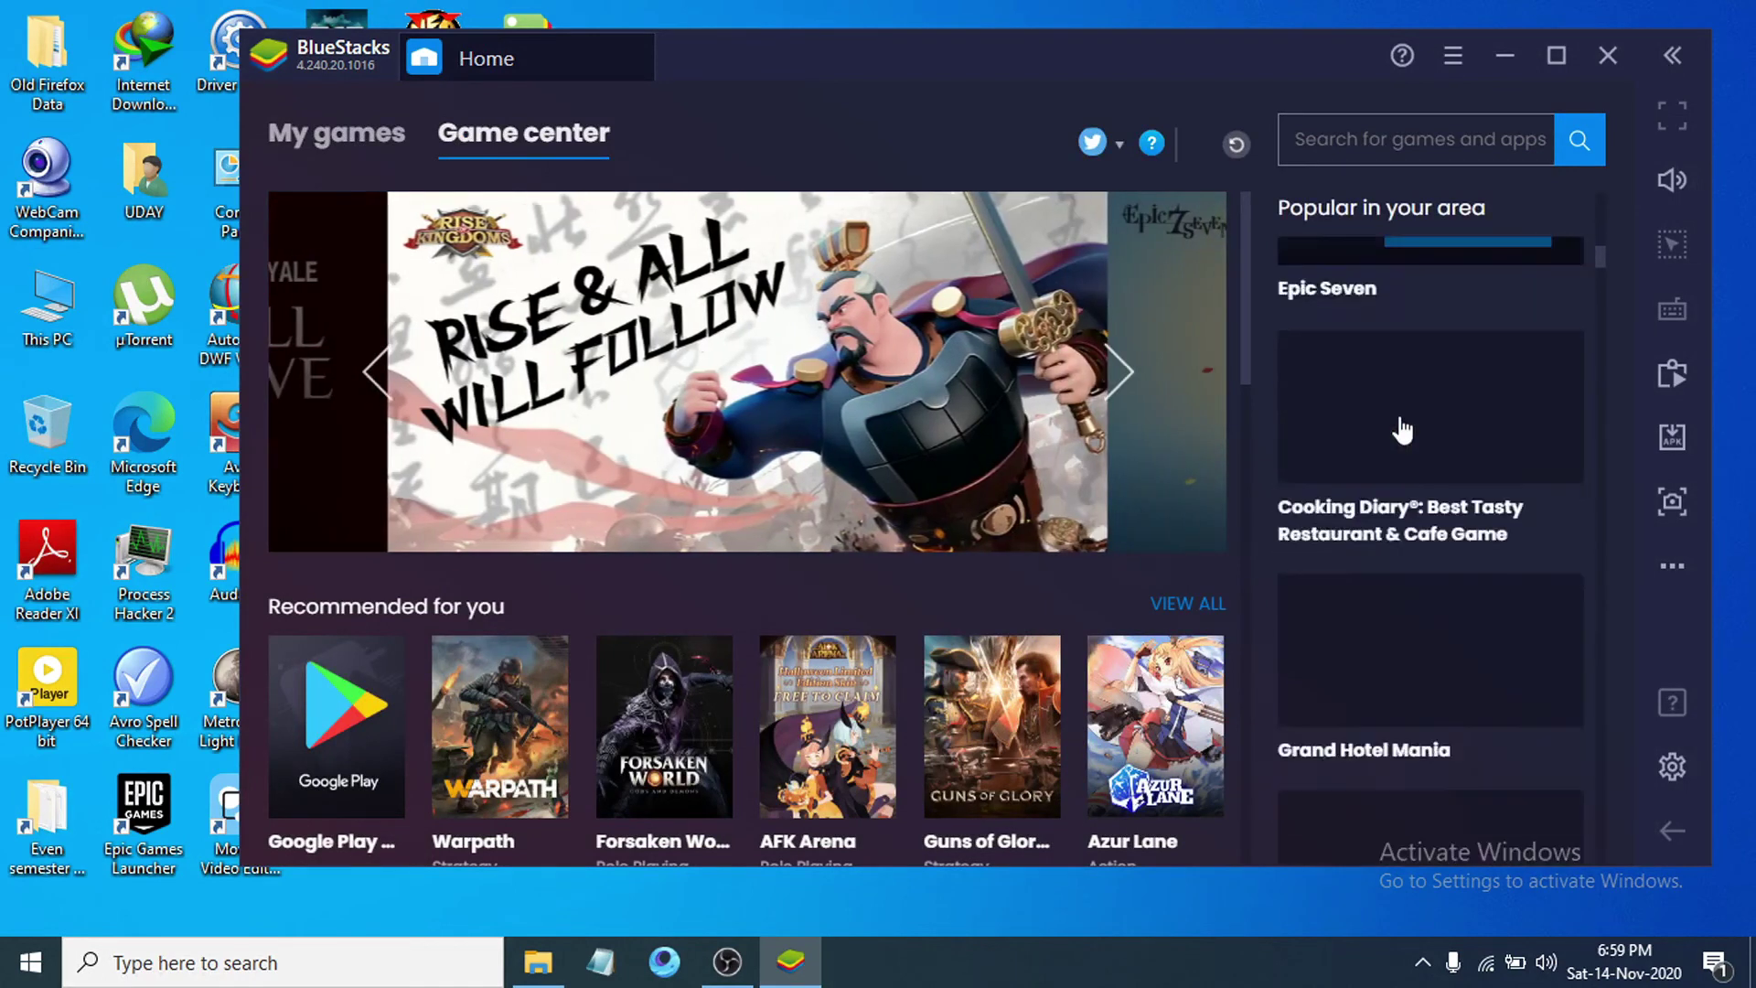
scroll(1404, 431, up, 3)
scroll(371, 723, down, 3)
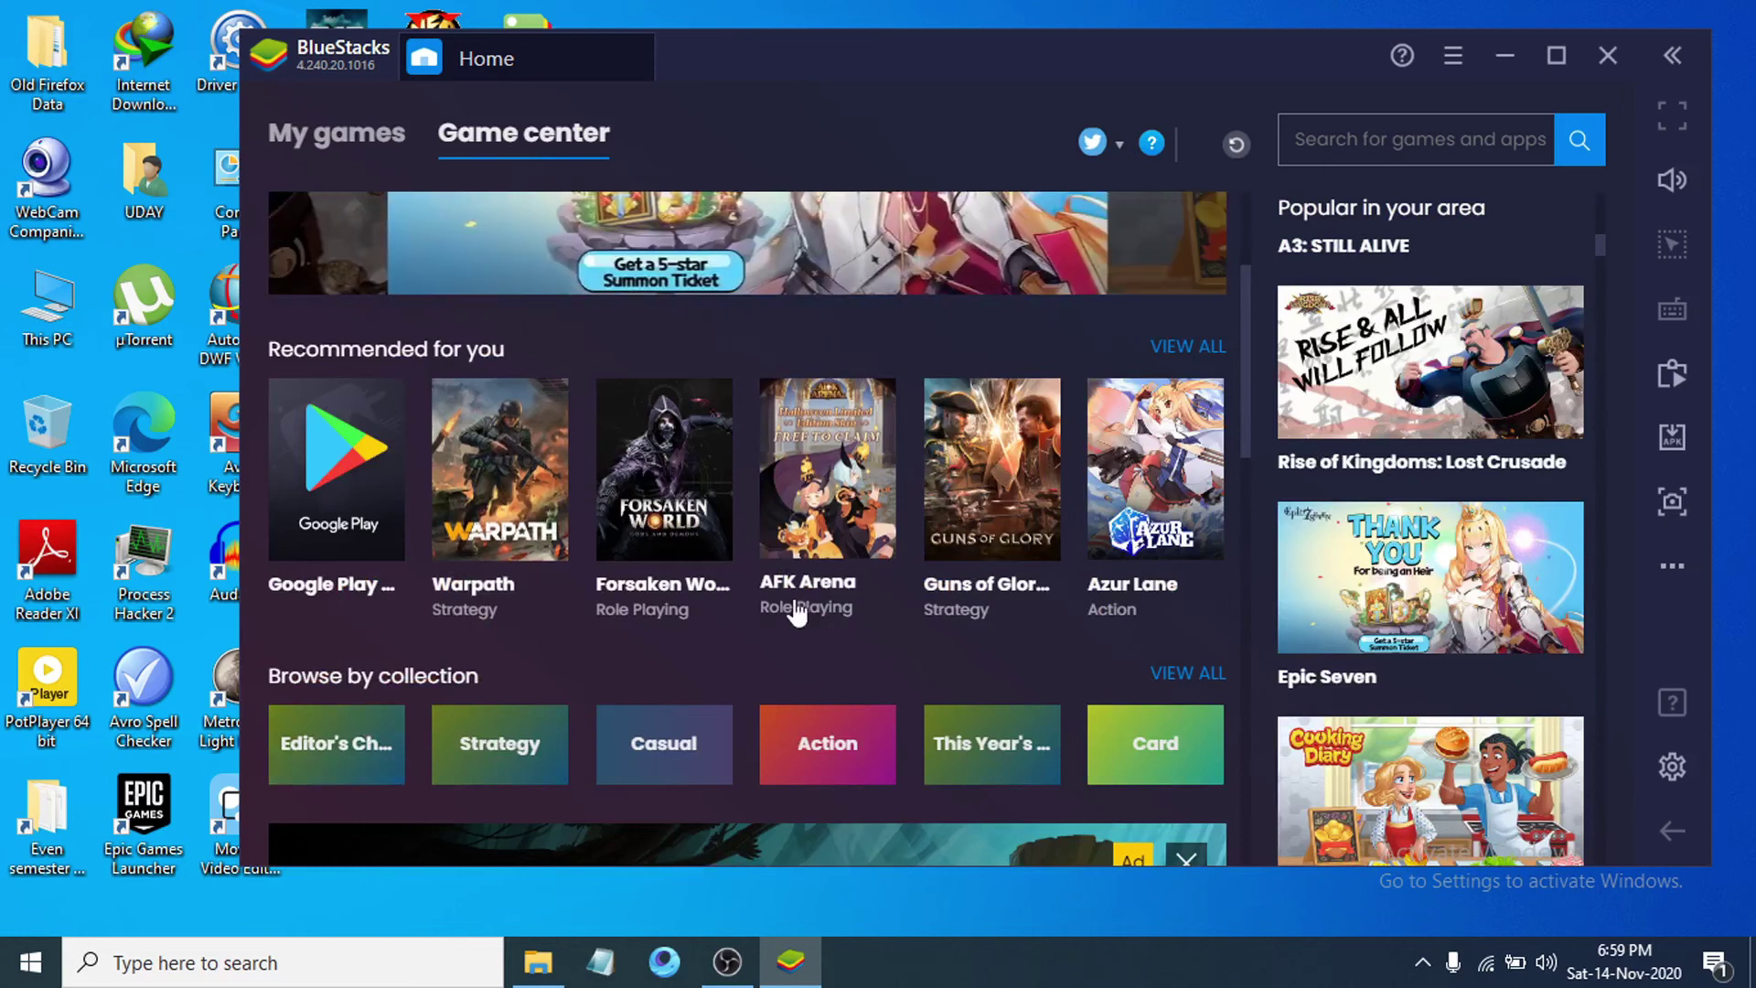
scroll(795, 611, up, 3)
scroll(864, 555, down, 5)
scroll(944, 559, down, 2)
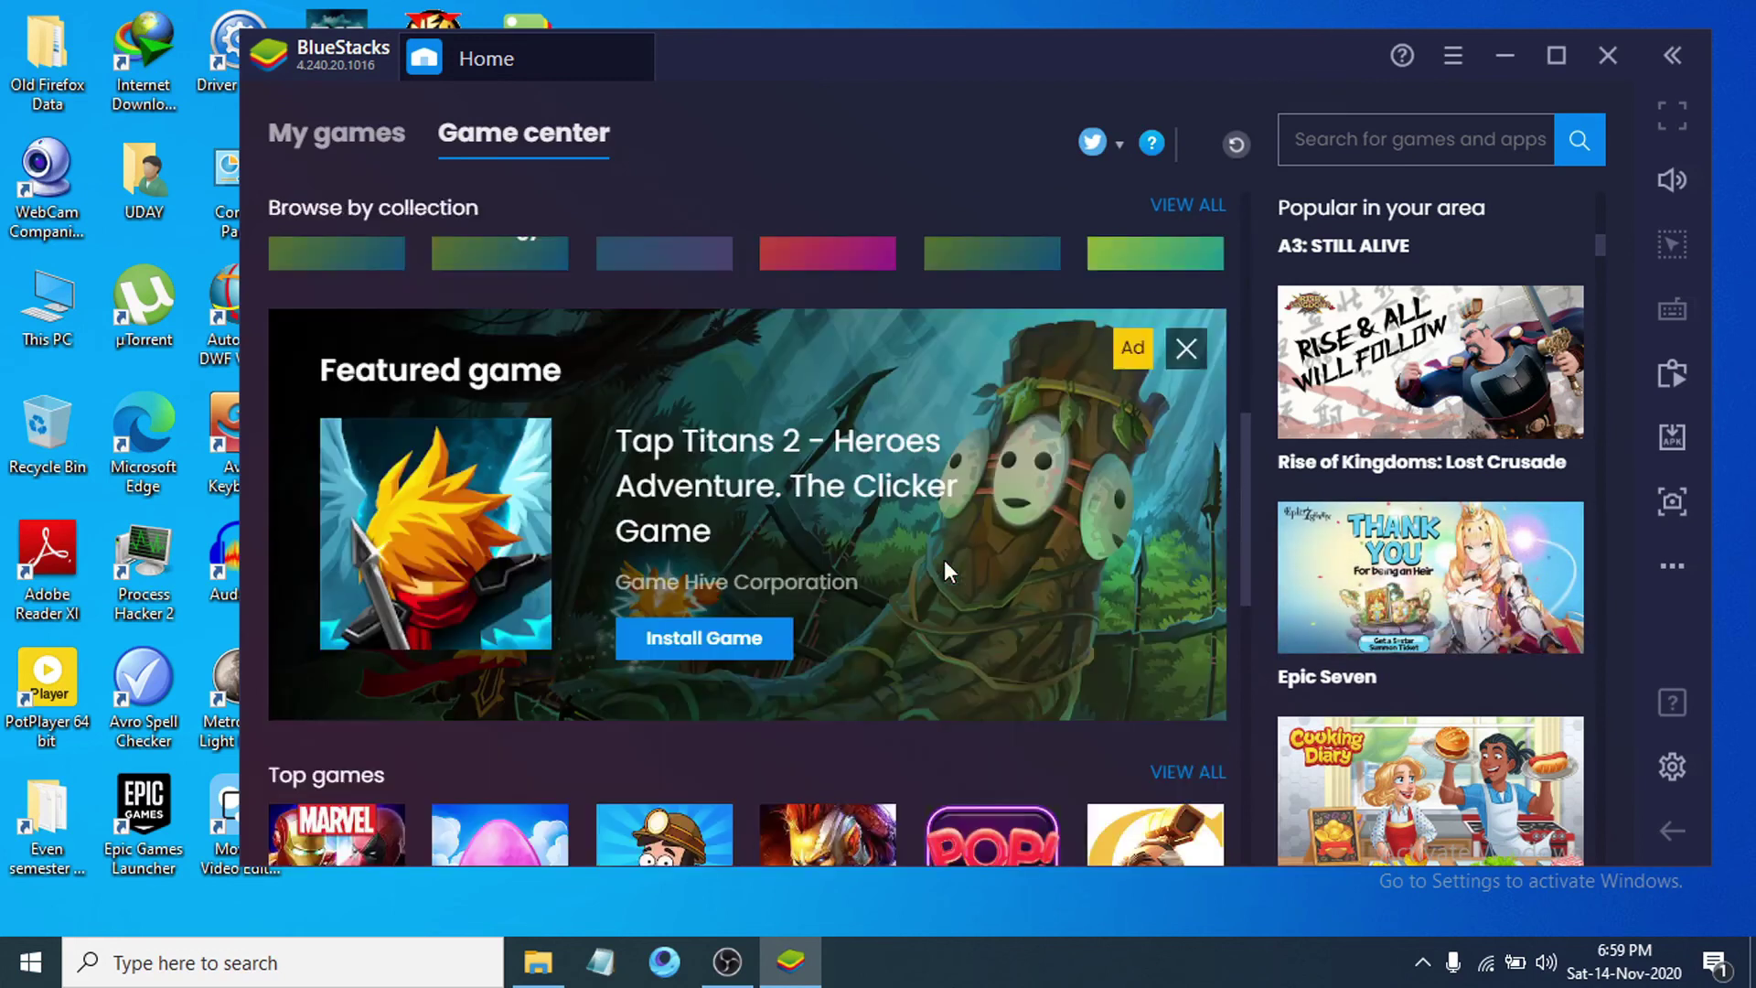
scroll(944, 560, up, 6)
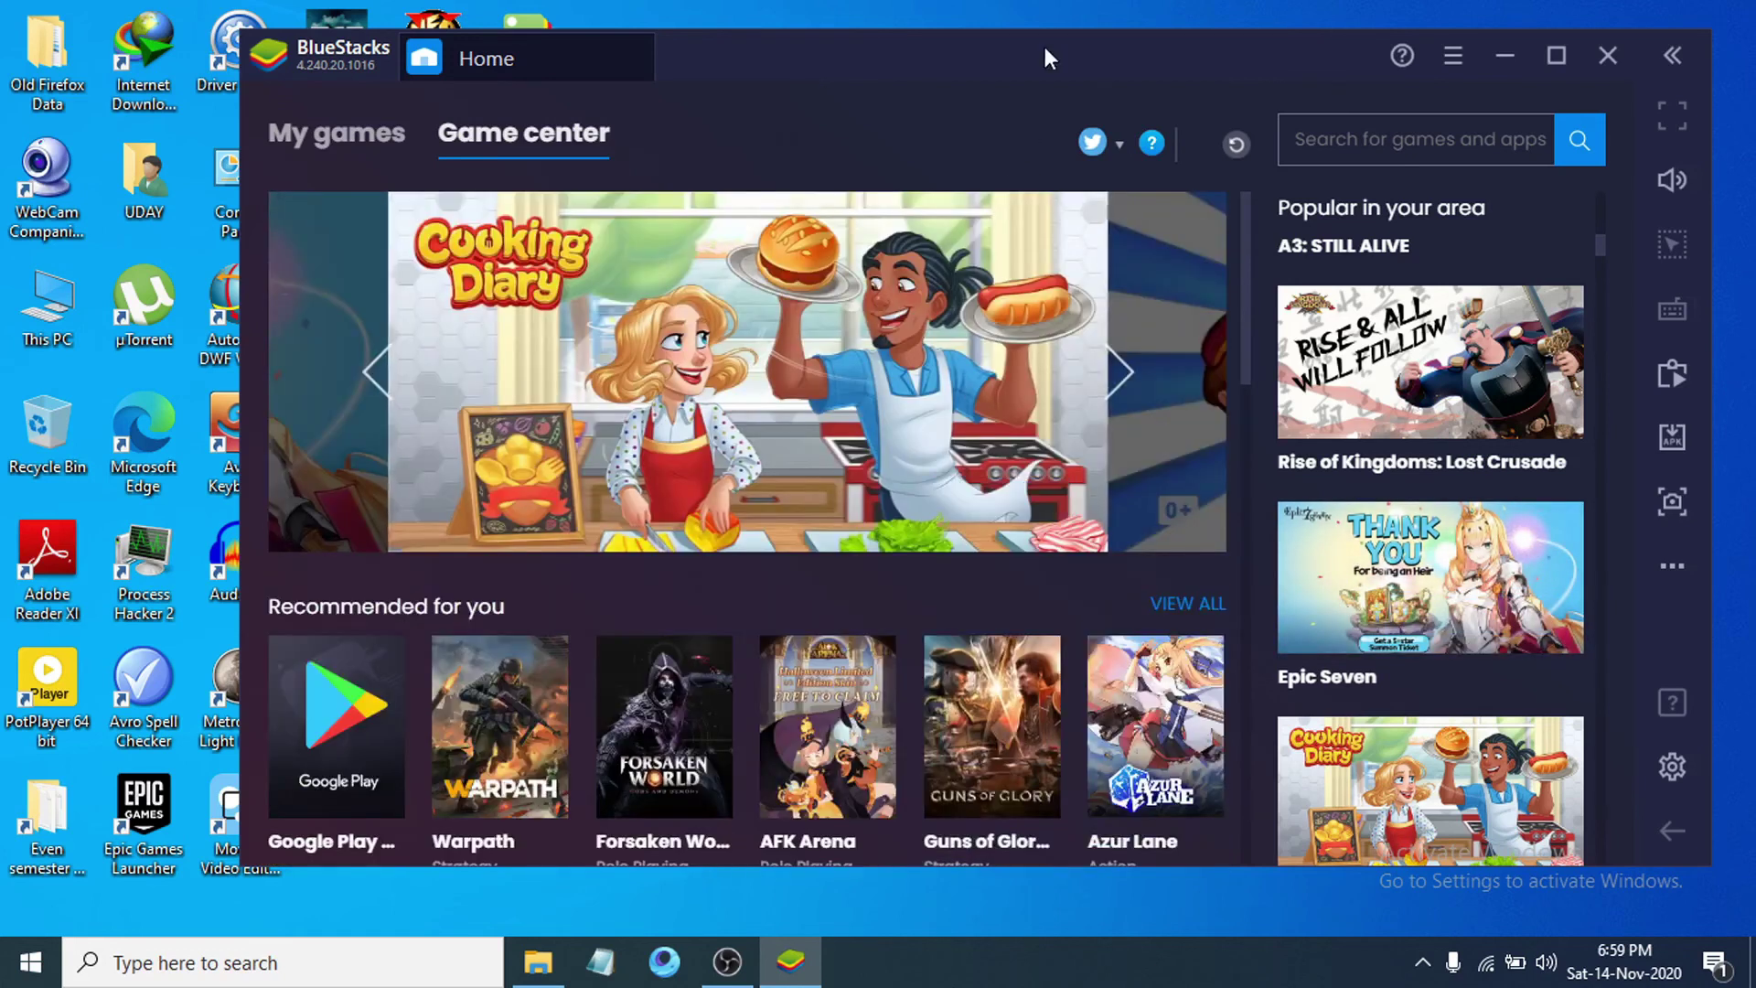
drag(1102, 65, 1043, 77)
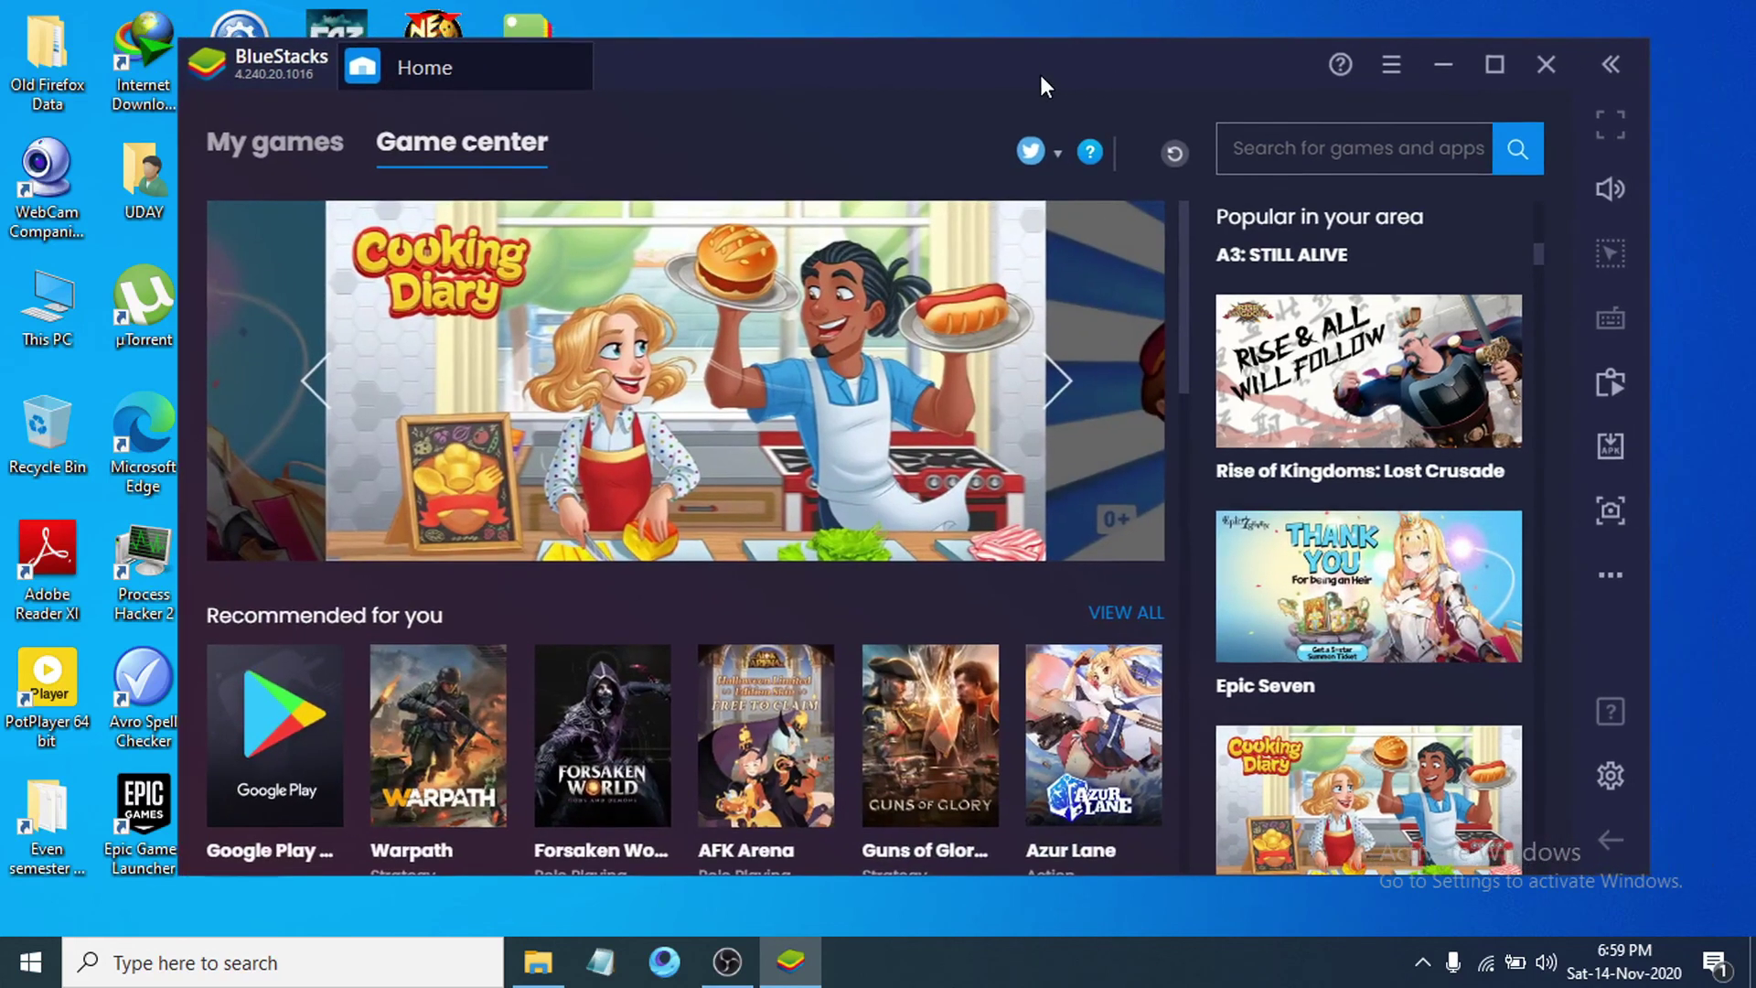